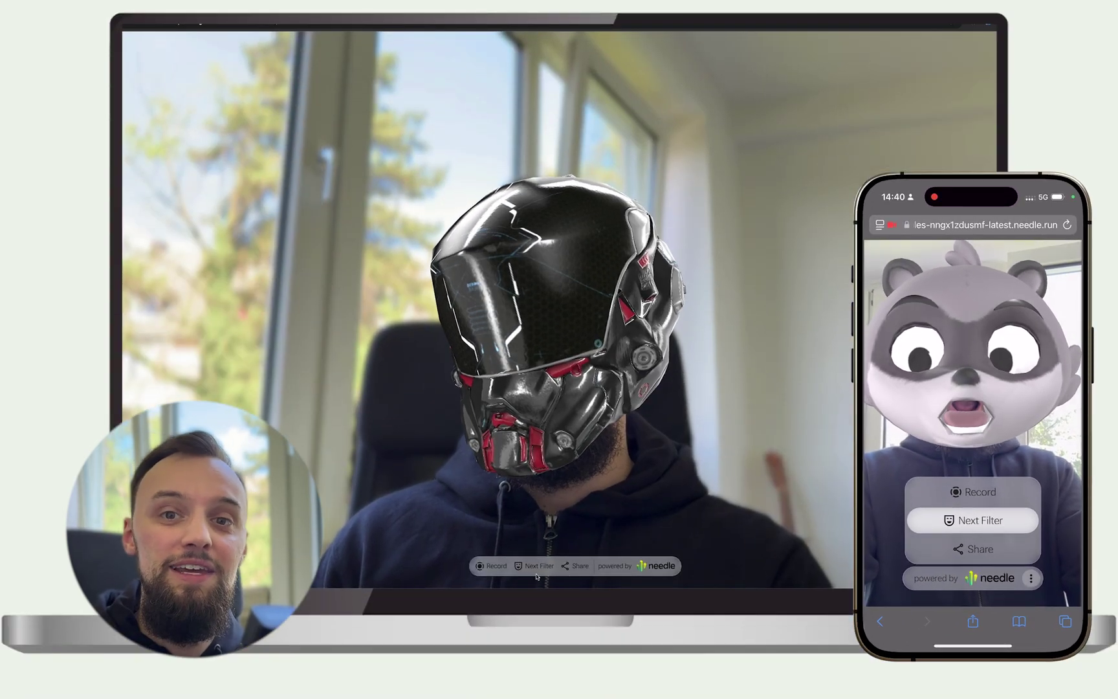
Cycle the laptop demo through the helmet, raccoon head, tiger face paint and face mesh filters
click(529, 567)
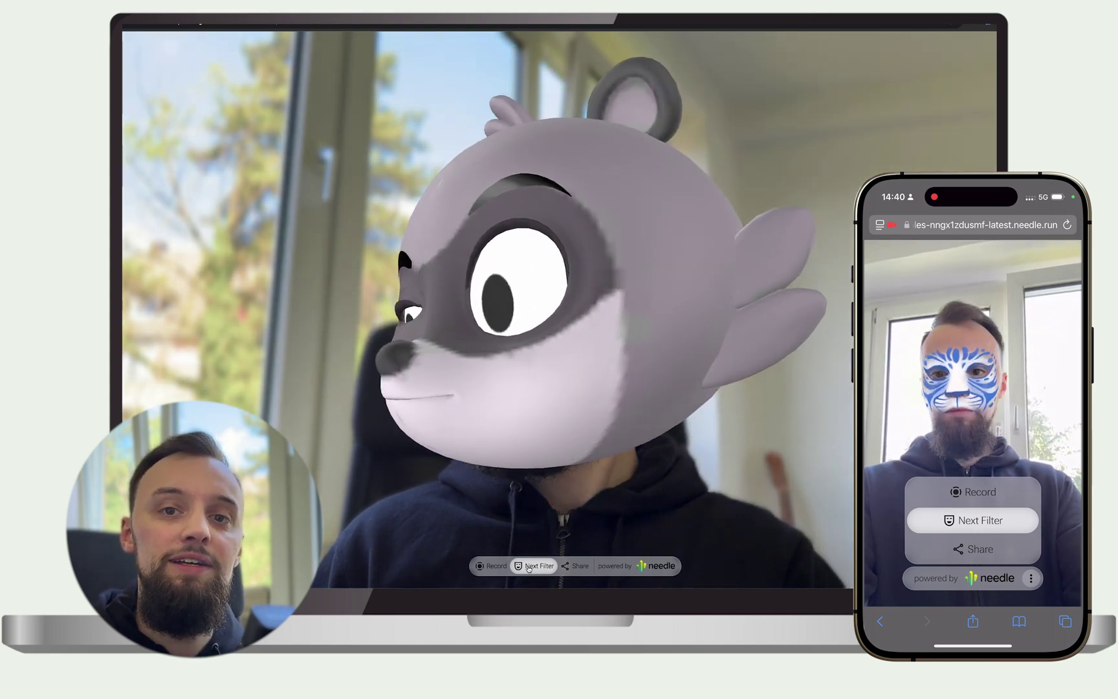
click(521, 569)
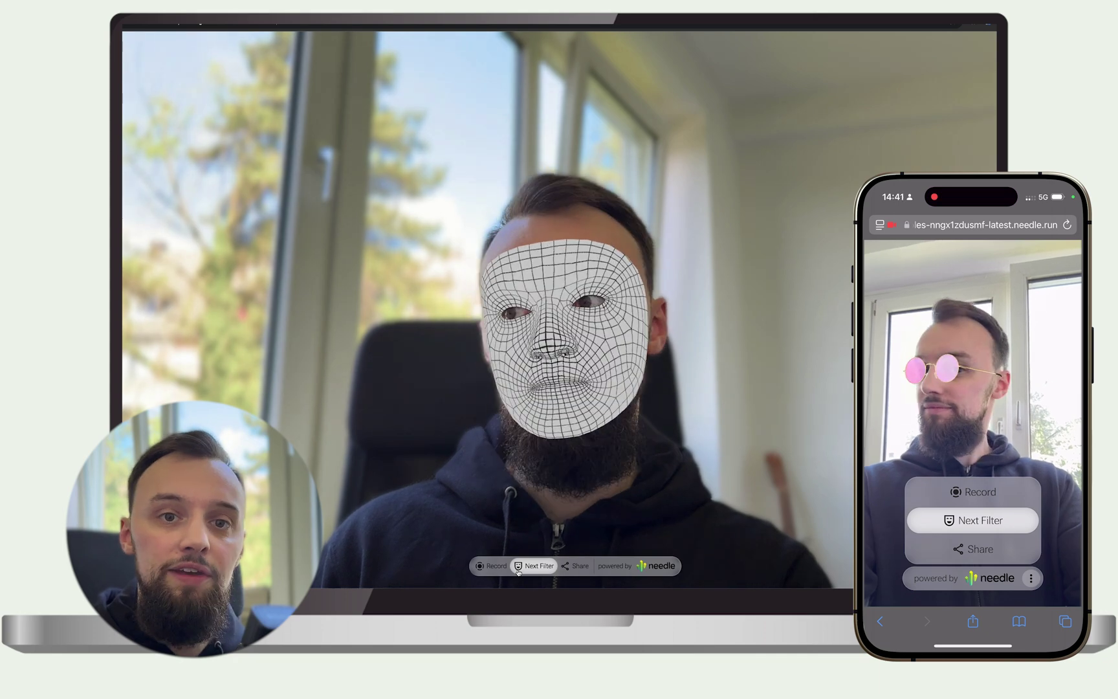
click(517, 568)
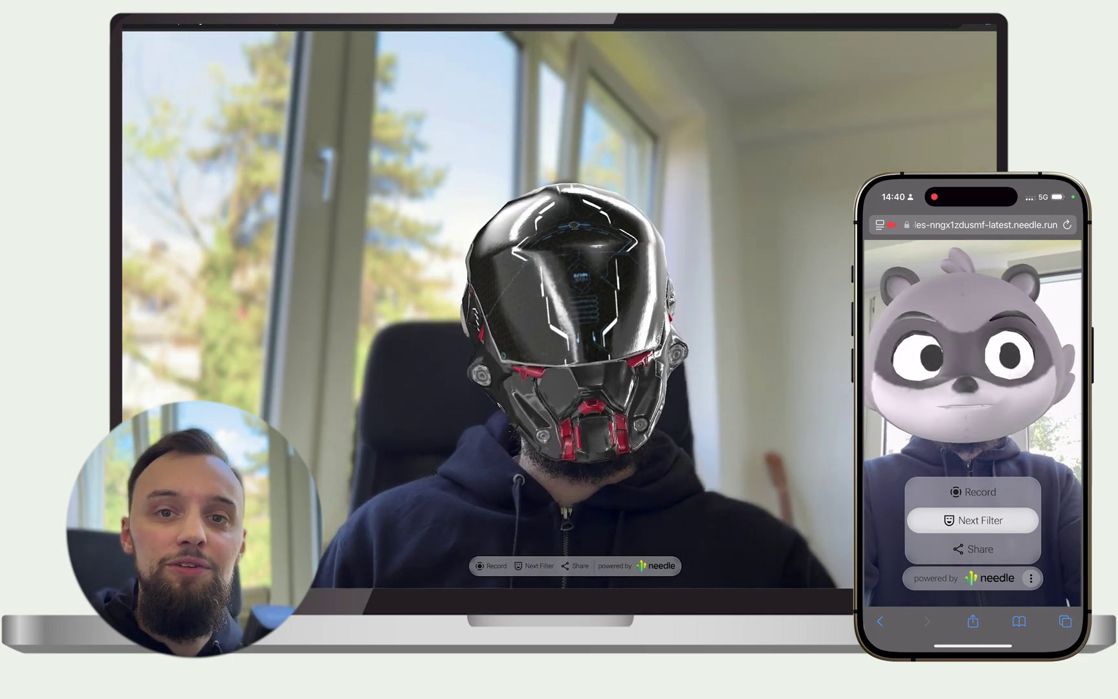
click(527, 567)
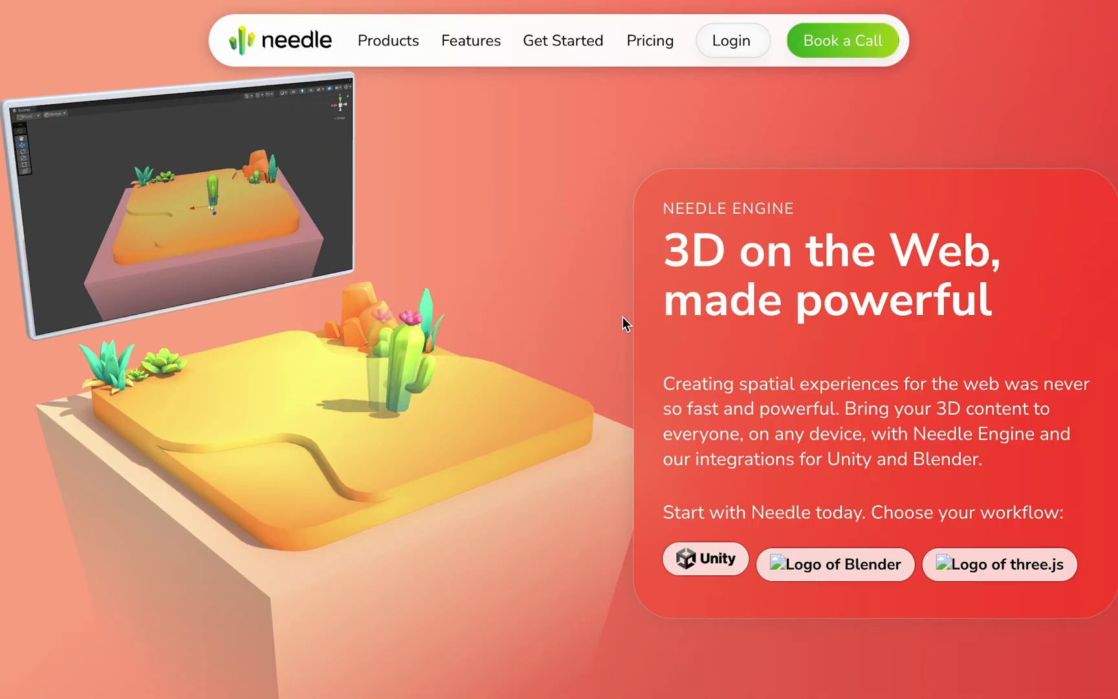
scroll(617, 321, down, 5)
scroll(617, 320, up, 5)
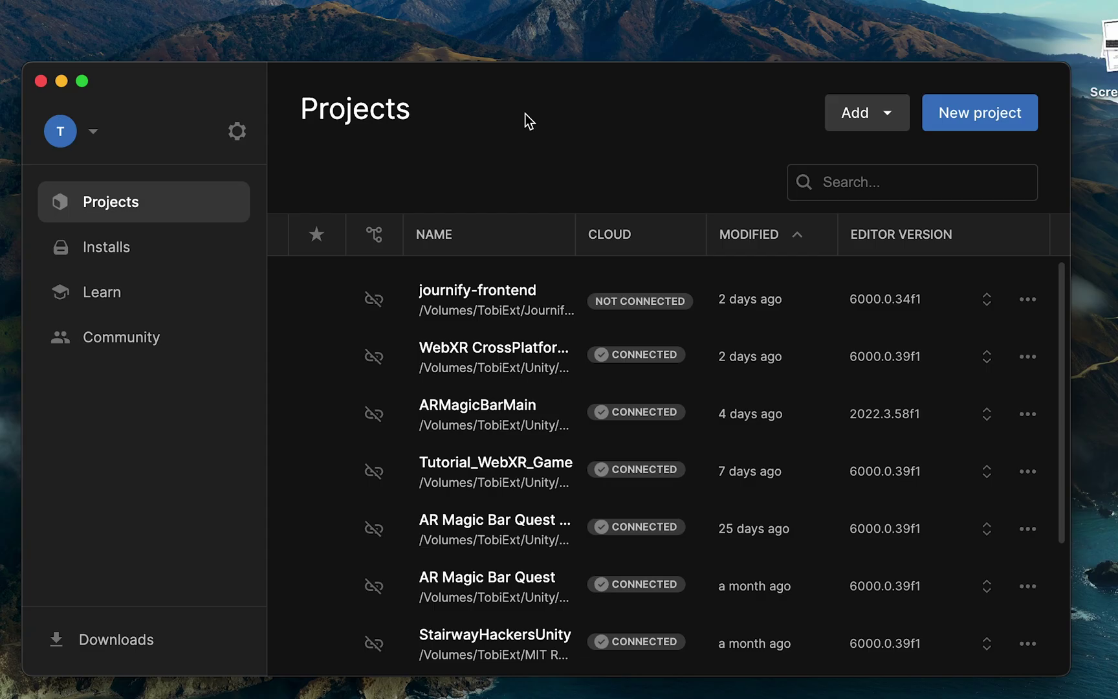
Create a new Universal 3D project named WebXR_FaceFilter and open it in the editor
click(81, 143)
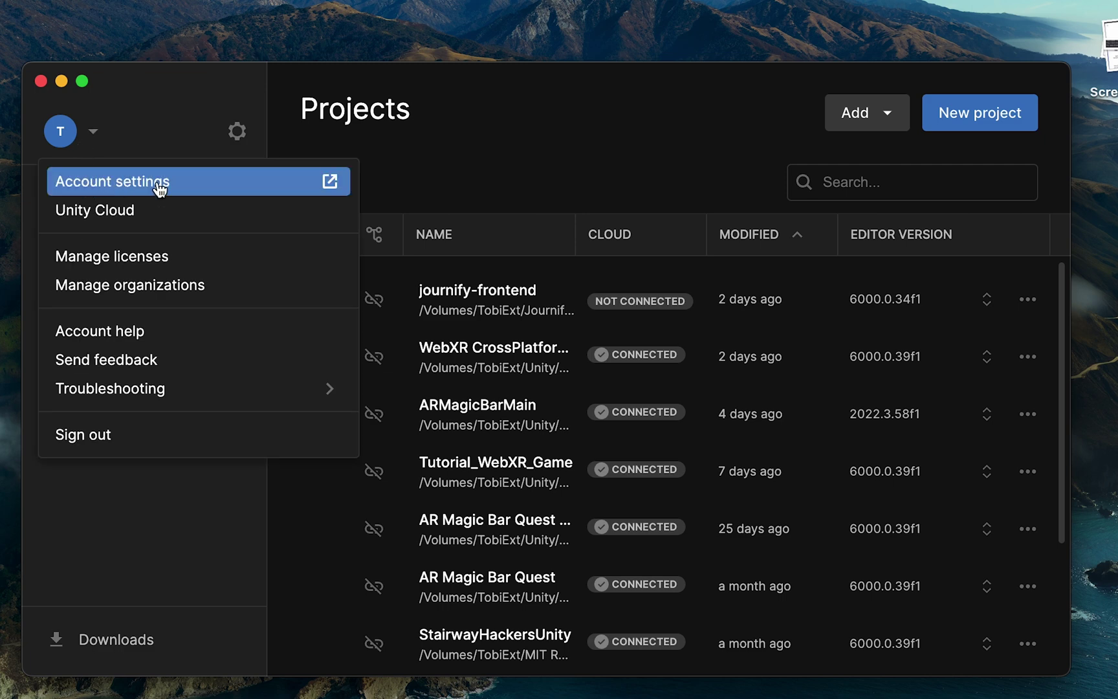
click(146, 137)
click(968, 115)
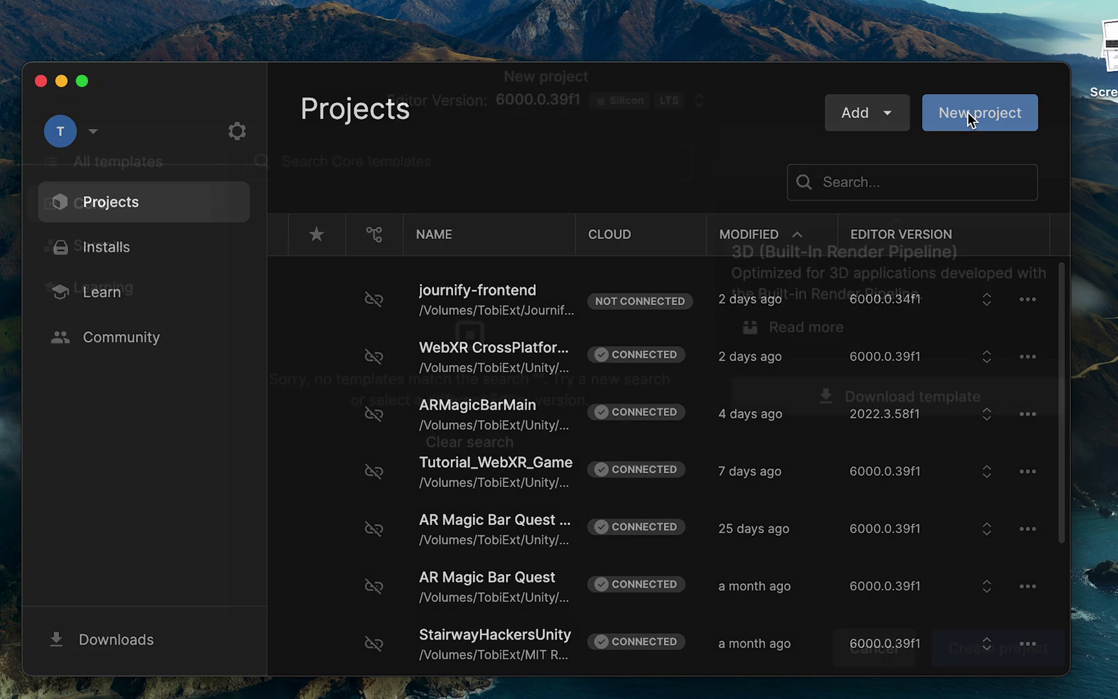
drag(838, 447, 697, 451)
text(We)
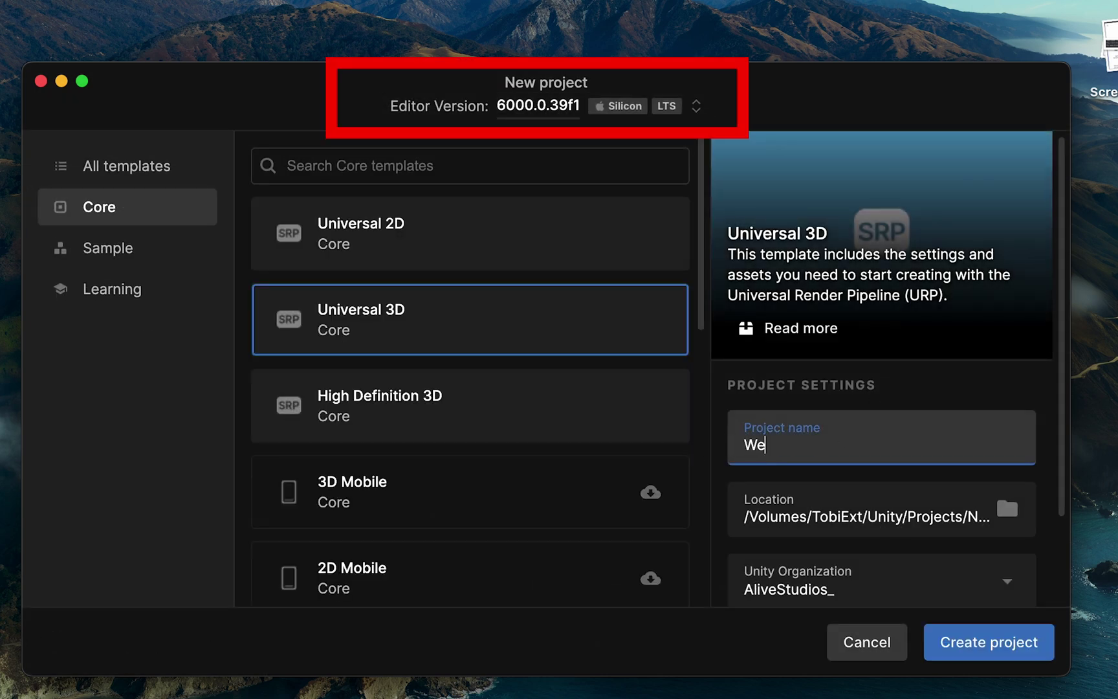
text(bXR_FaceFilter)
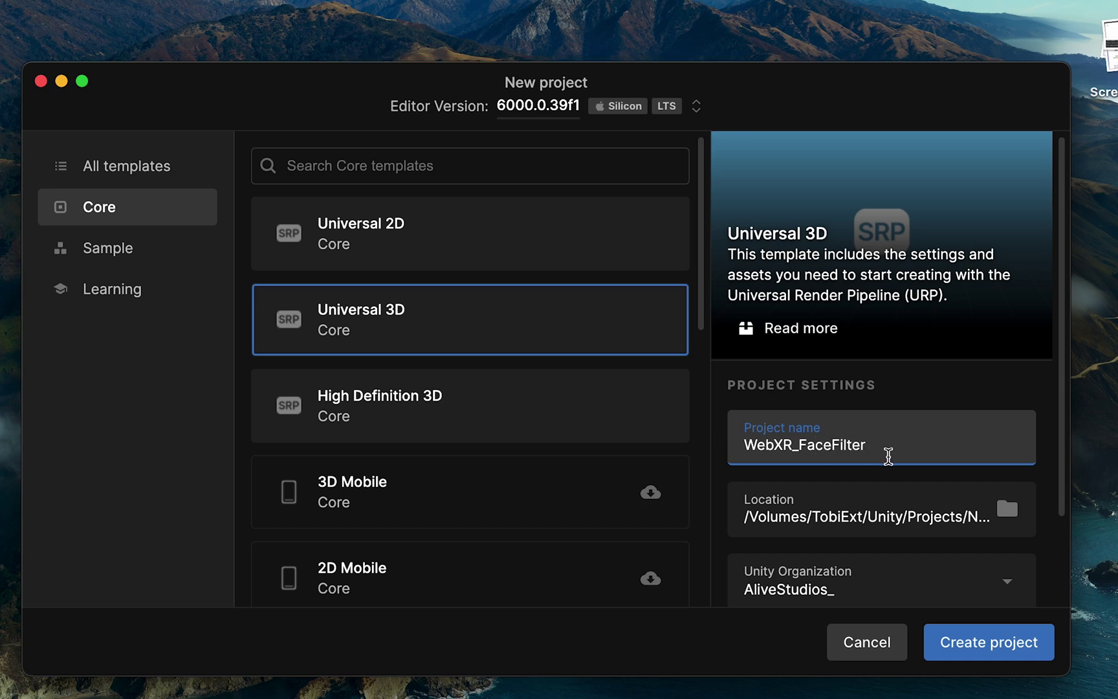
scroll(888, 456, down, 2)
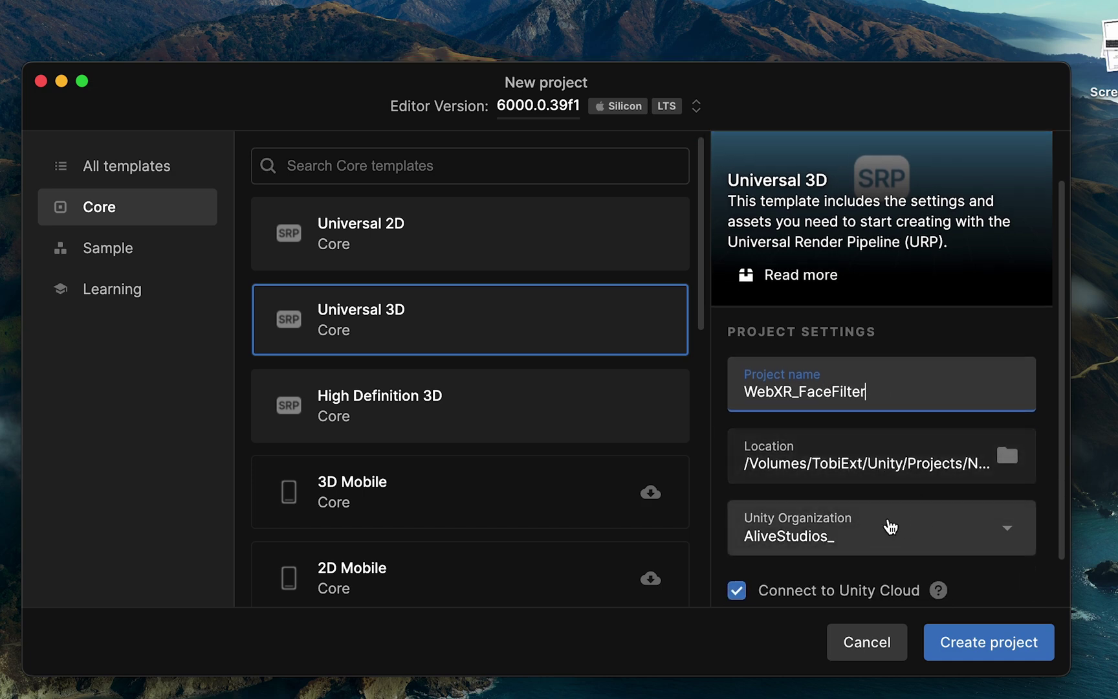
scroll(941, 516, down, 2)
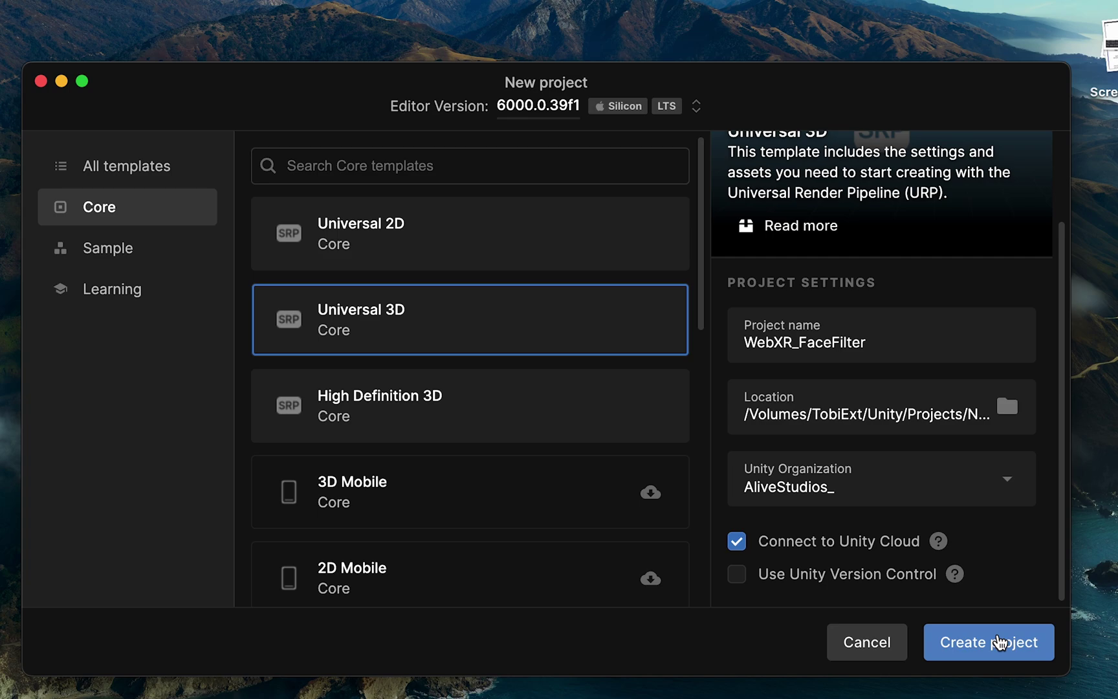
click(1000, 642)
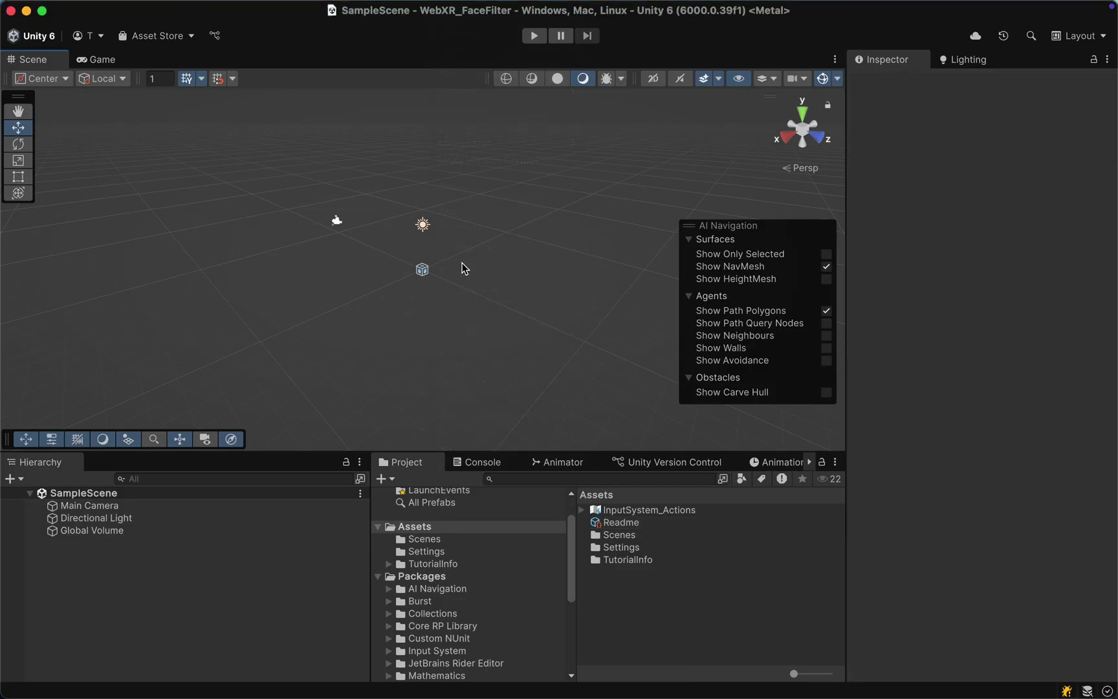
Re-dock the Project browser and show the Hierarchy panel from Window > General
mouse_move(426, 477)
mouse_down()
mouse_move(463, 474)
mouse_move(533, 335)
mouse_move(344, 579)
mouse_move(424, 487)
mouse_up()
click(458, 9)
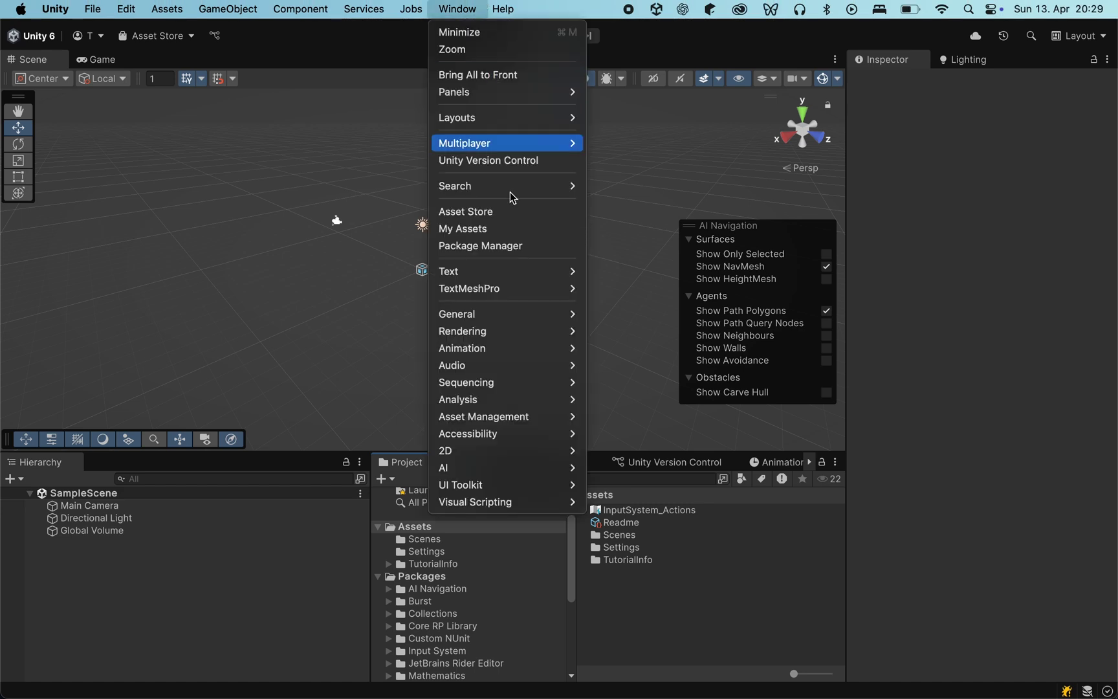
mouse_move(523, 323)
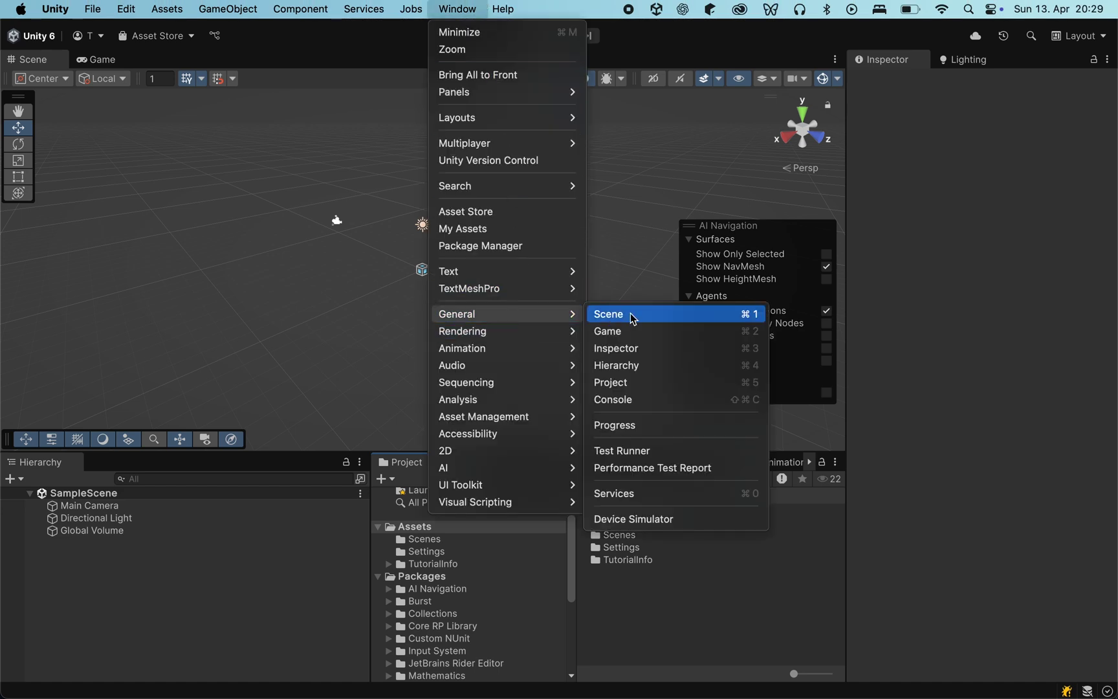
click(631, 365)
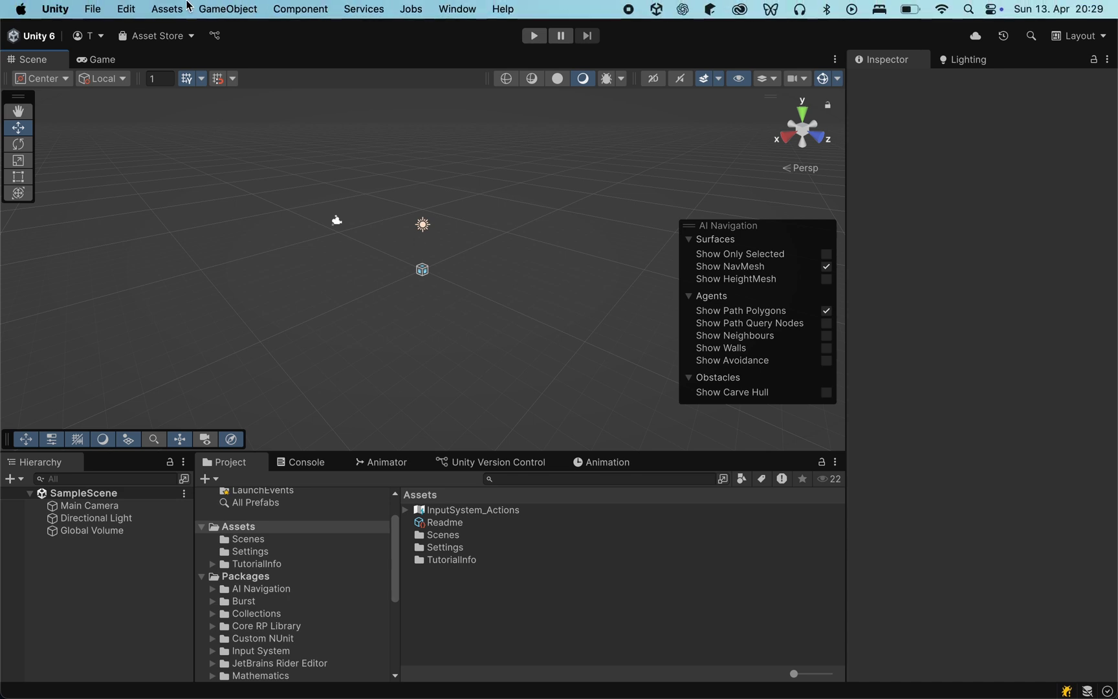
Import all files of the Install Needle Engine Unity Integration custom package
click(172, 7)
mouse_move(243, 216)
click(394, 212)
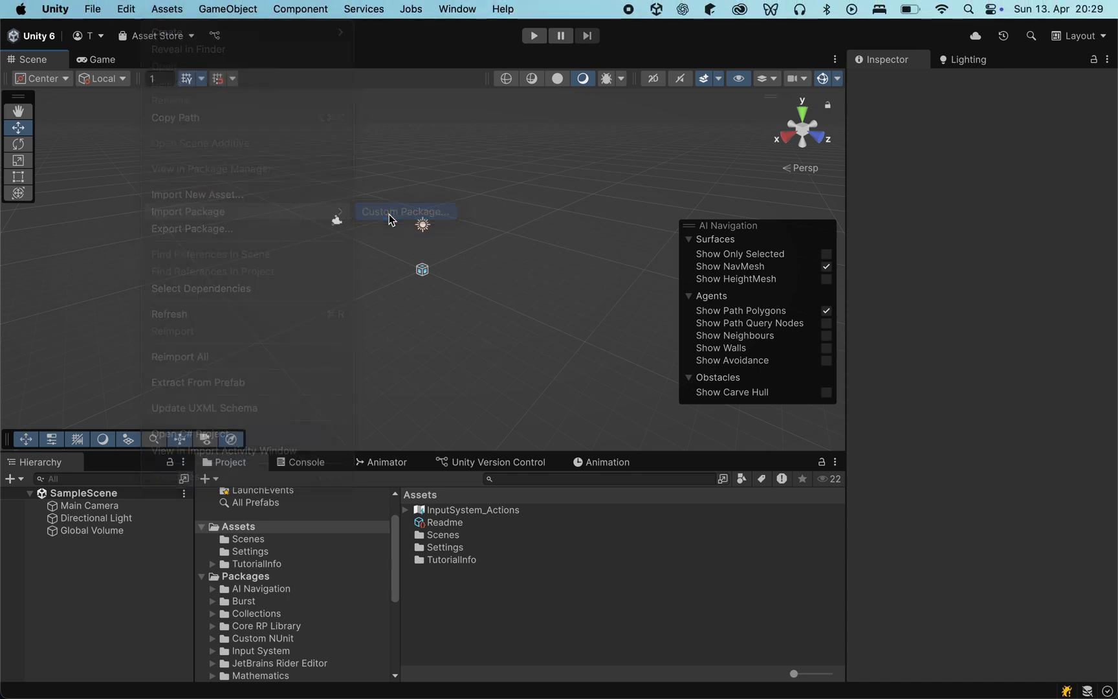
click(401, 132)
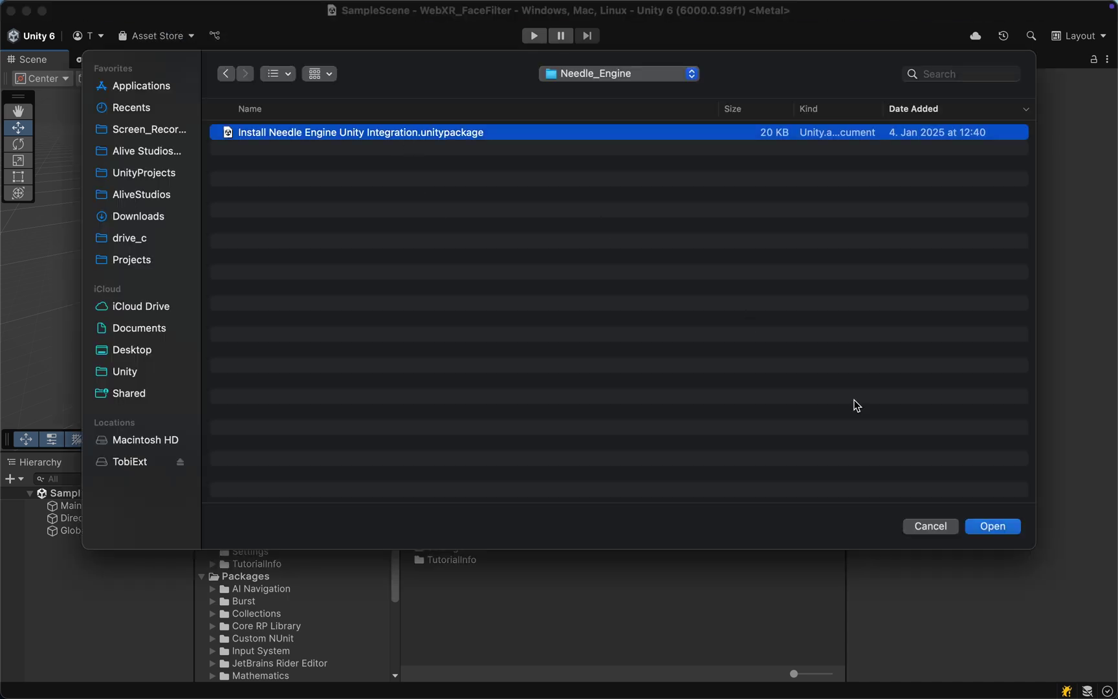
click(979, 523)
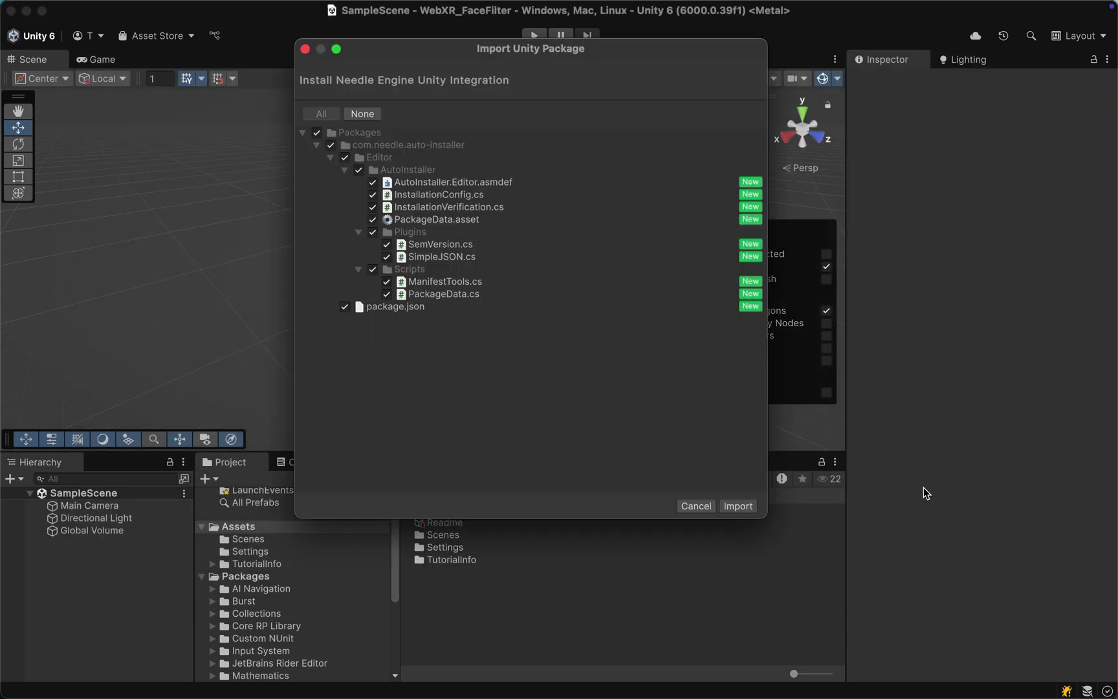
click(739, 506)
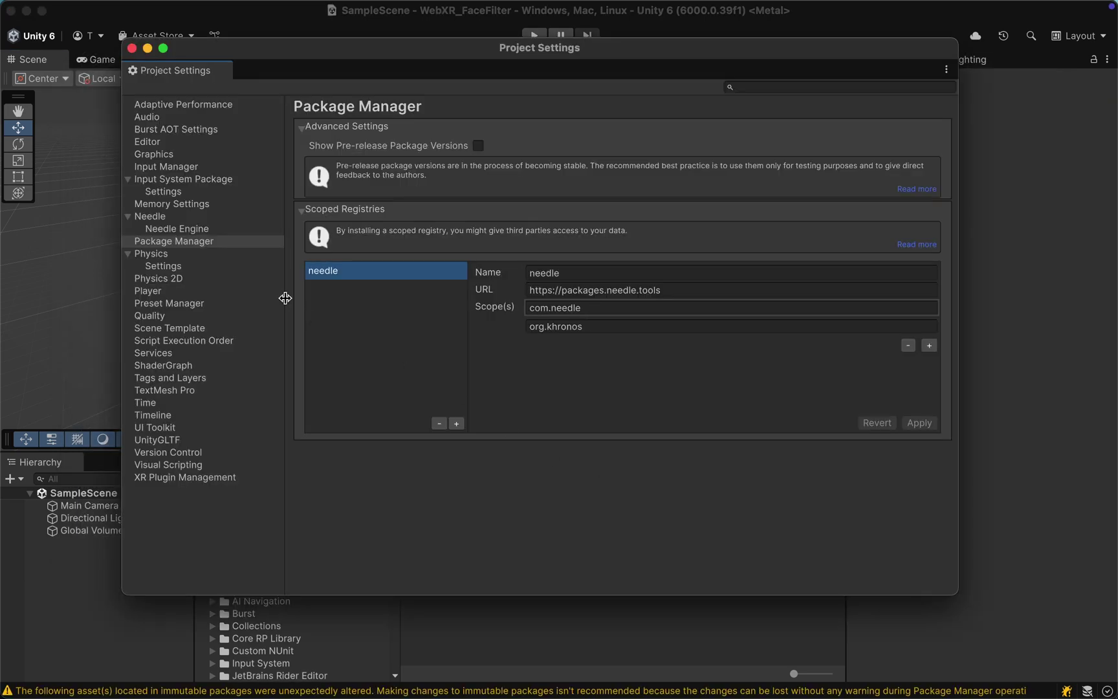
Log in to Needle Engine in Project Settings and accept the EULA with both agreements ticked
click(187, 231)
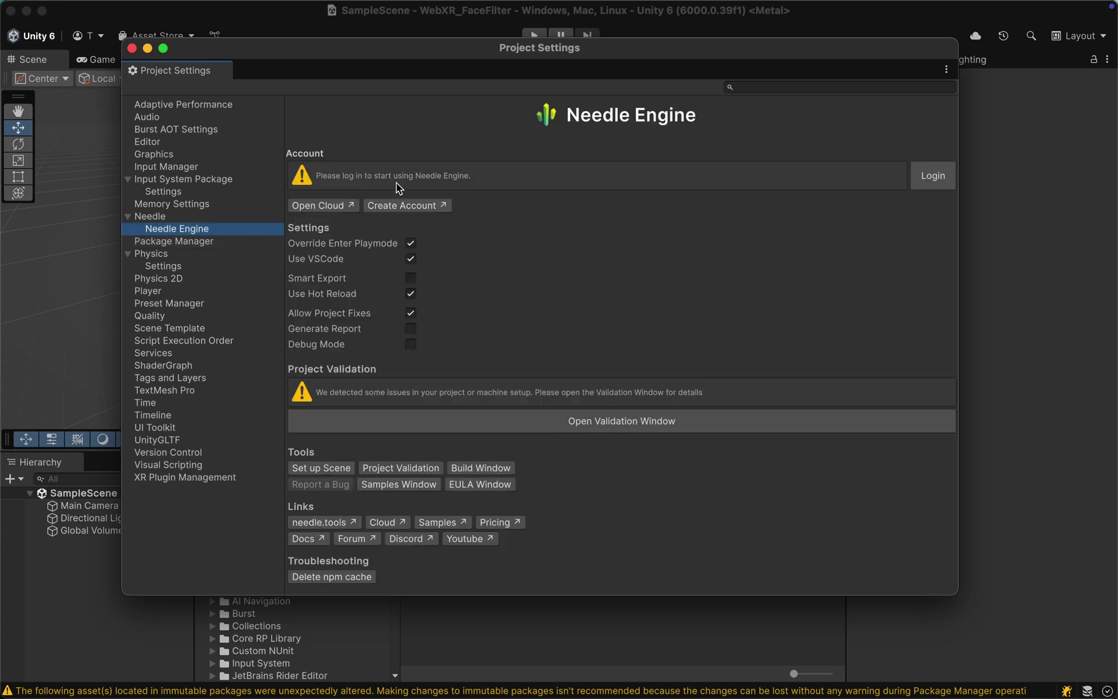
click(931, 181)
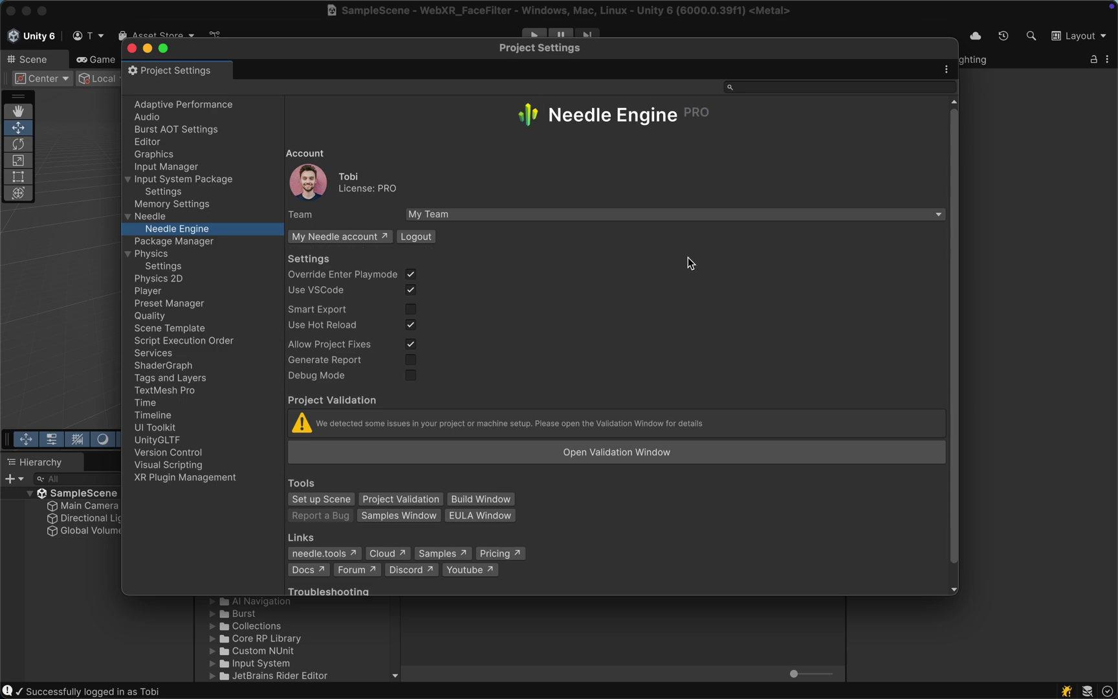
click(628, 452)
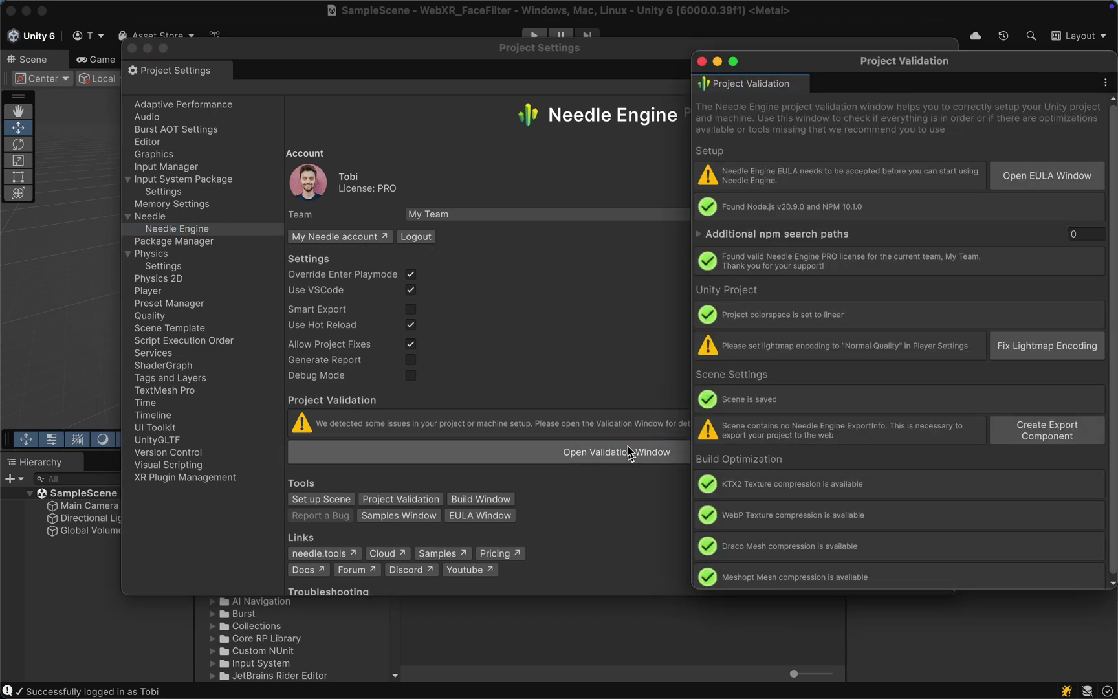
click(1022, 182)
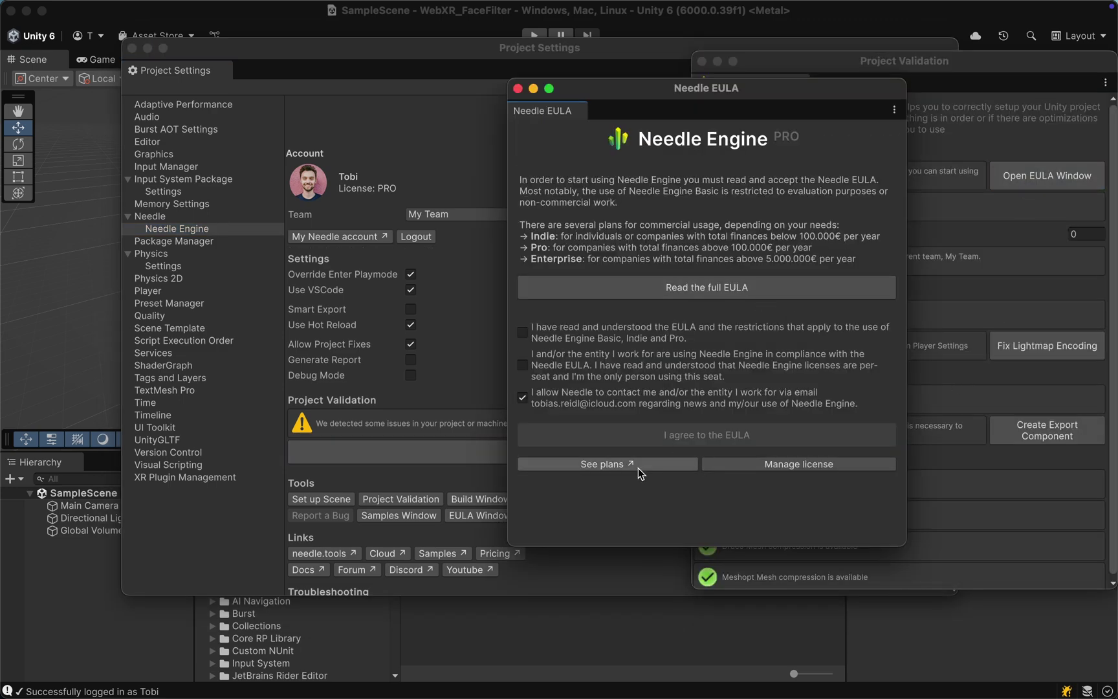
click(575, 334)
click(574, 366)
click(681, 435)
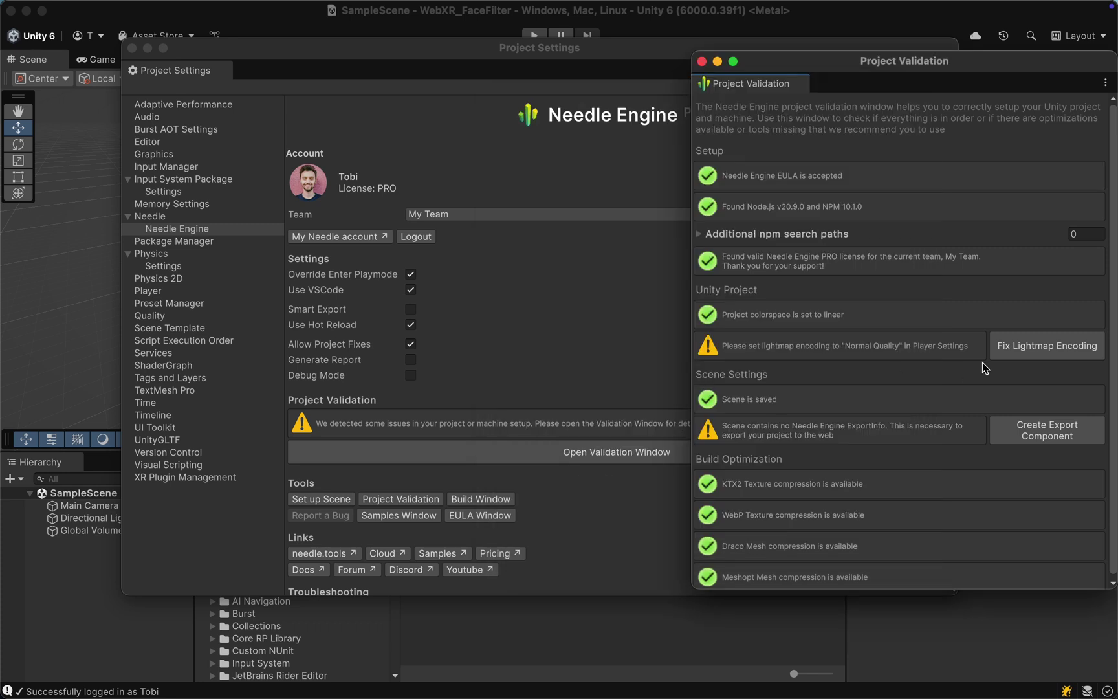
Set lightmap encoding to normal quality and close the validation window
click(999, 349)
click(1040, 409)
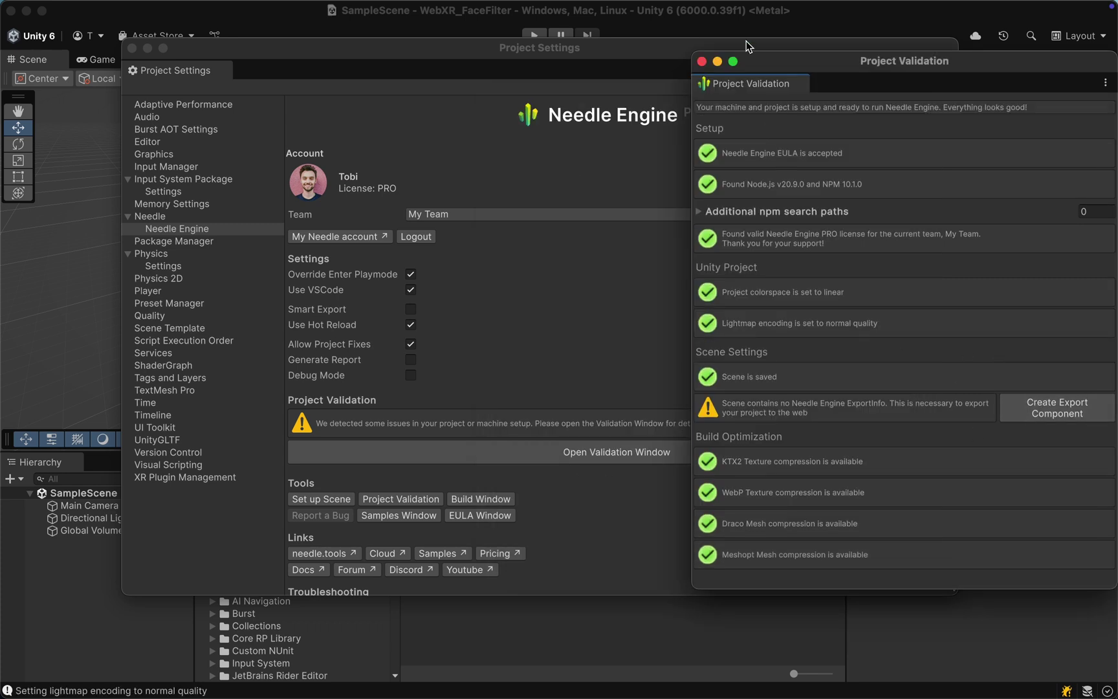
click(702, 62)
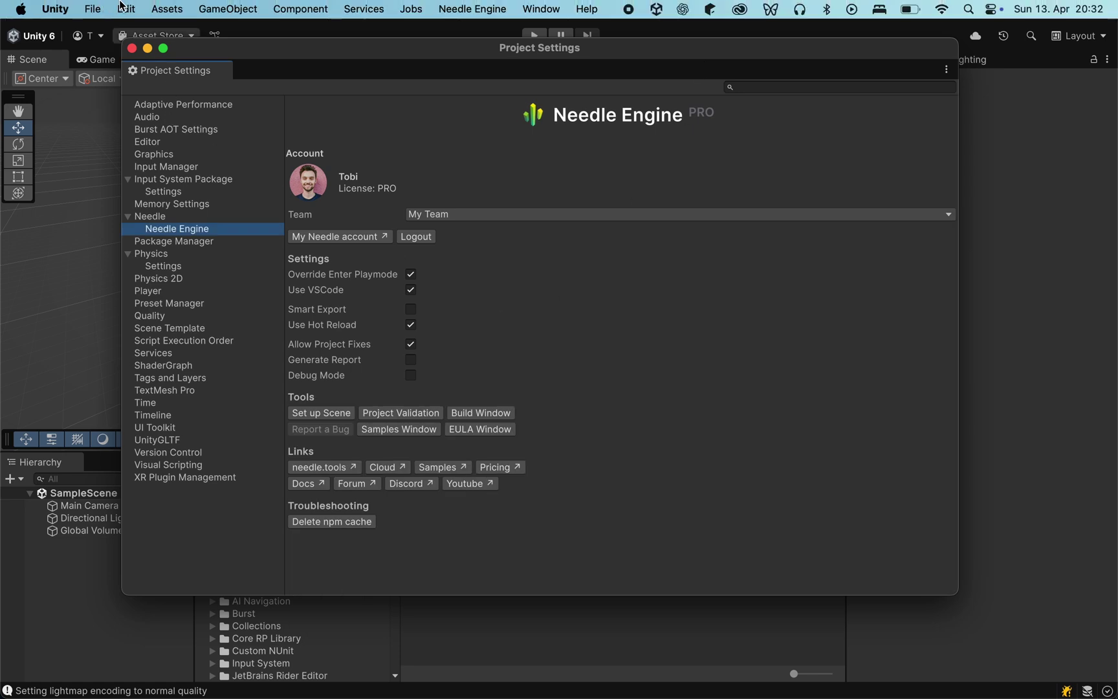
Reopen and close Project Settings, then centre the Needle Engine welcome window
click(123, 8)
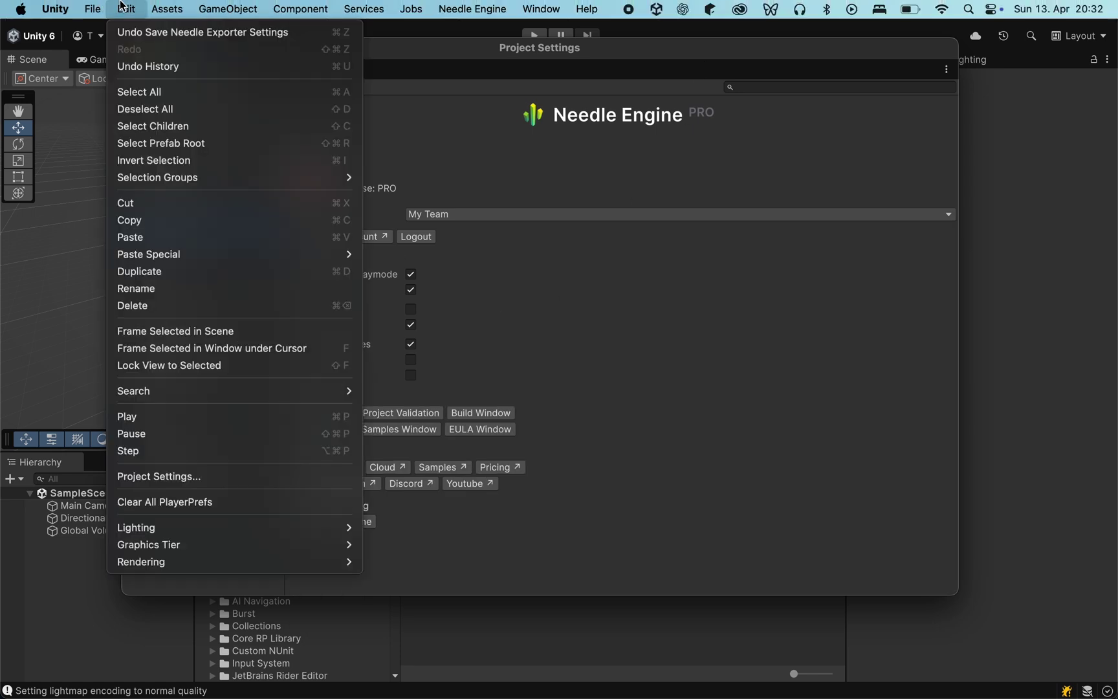
click(216, 476)
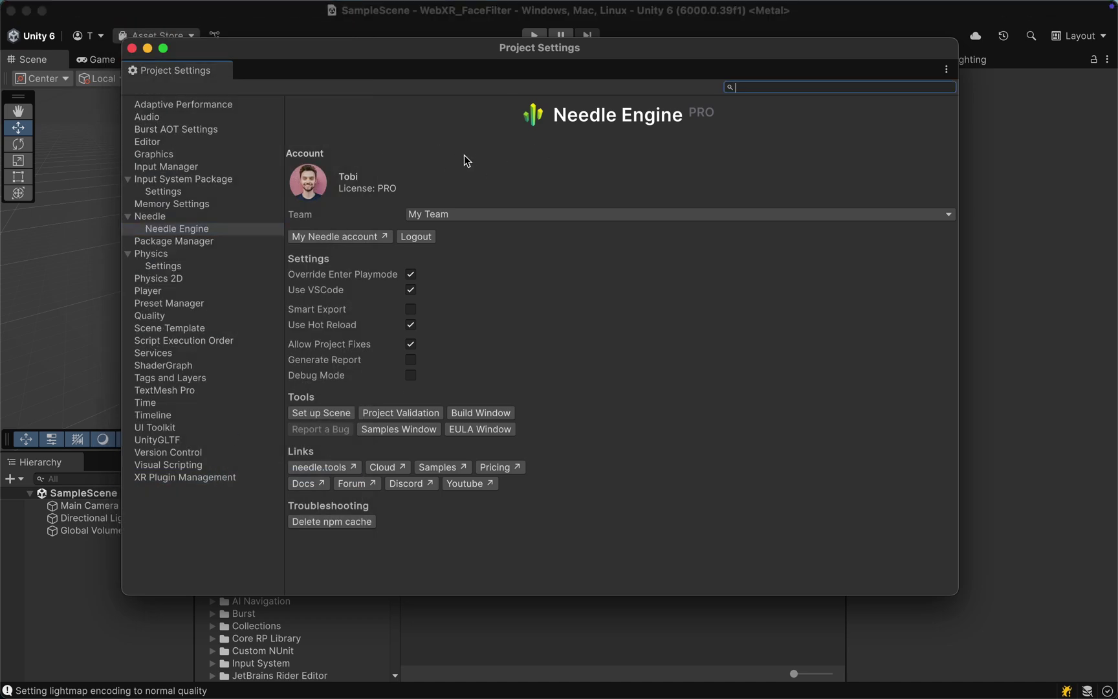
click(132, 49)
drag(272, 78, 428, 148)
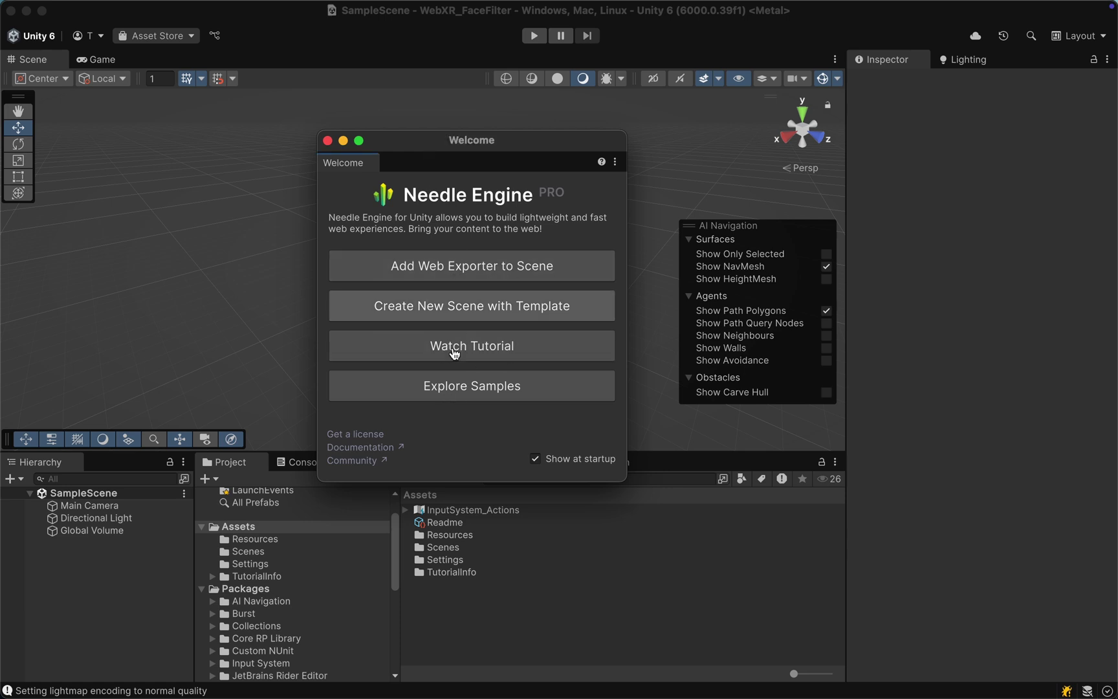
Choose Explore Samples from the Needle Engine menu
mouse_move(300, 5)
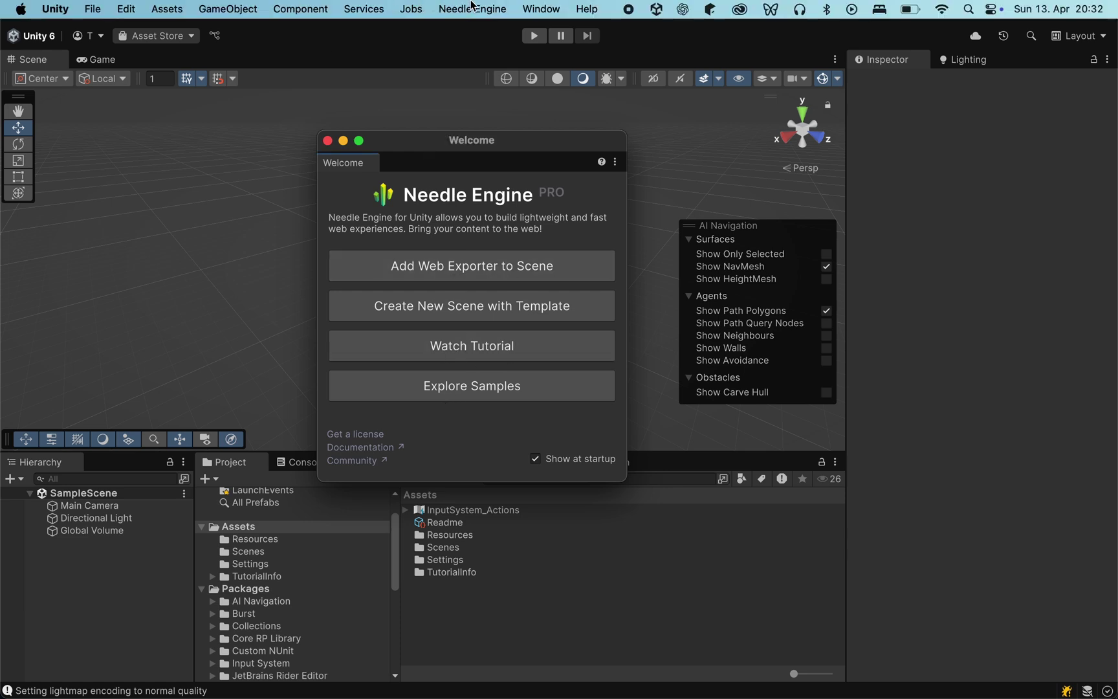
click(473, 9)
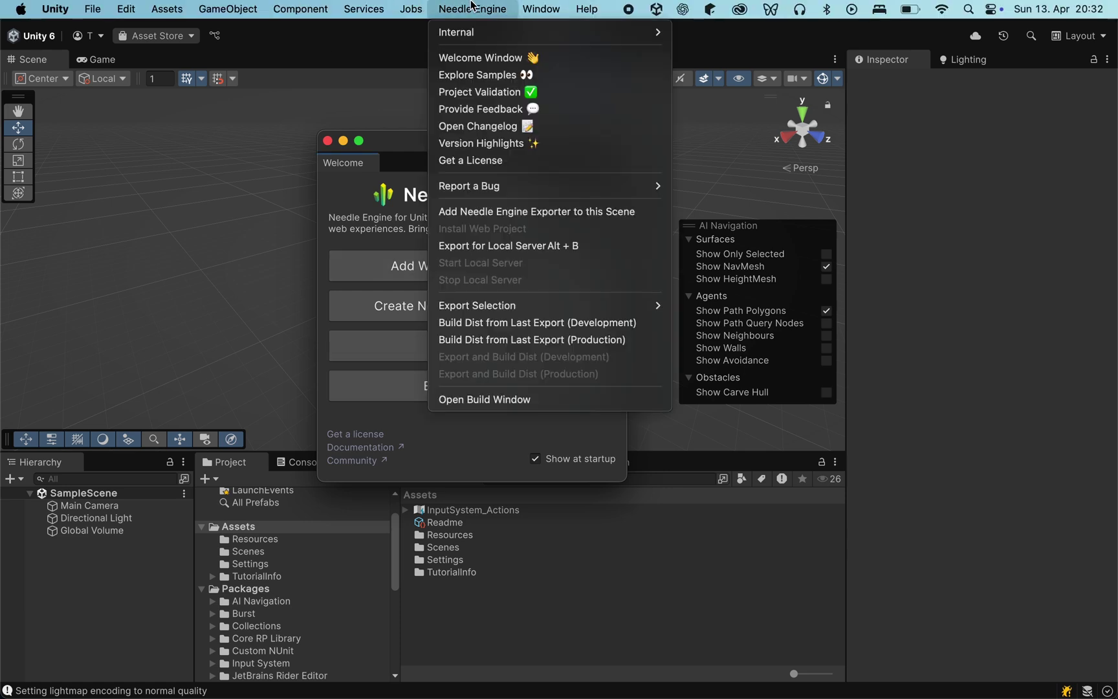
click(512, 75)
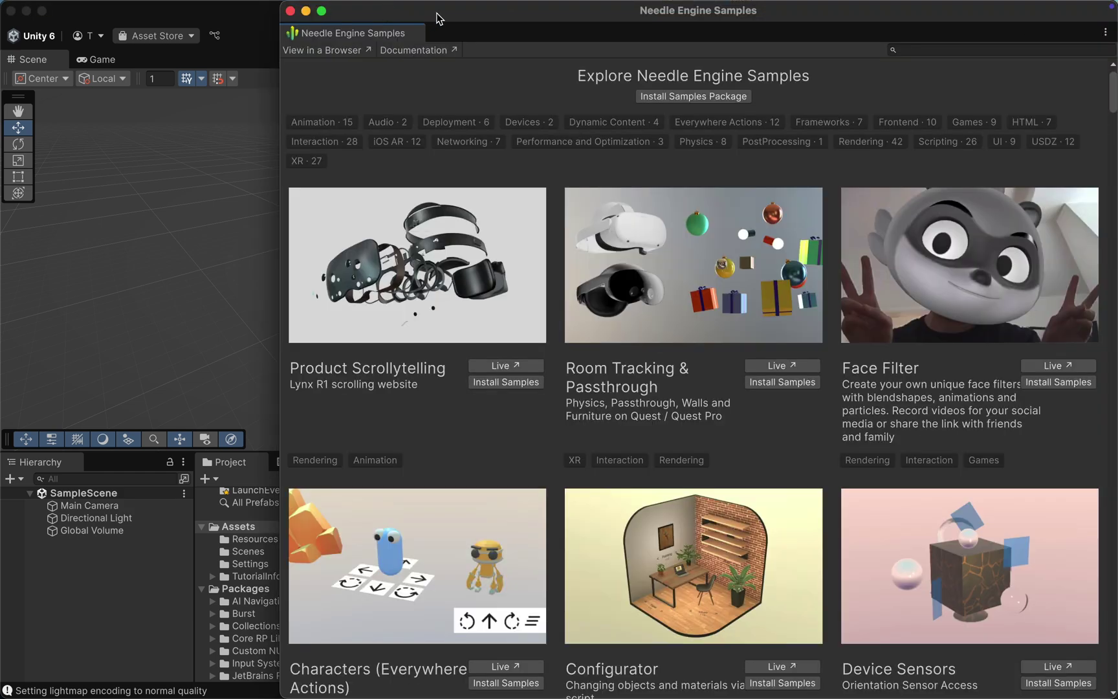
Install the Needle samples package from the Face Filter entry and open its example scene
drag(428, 17, 340, 13)
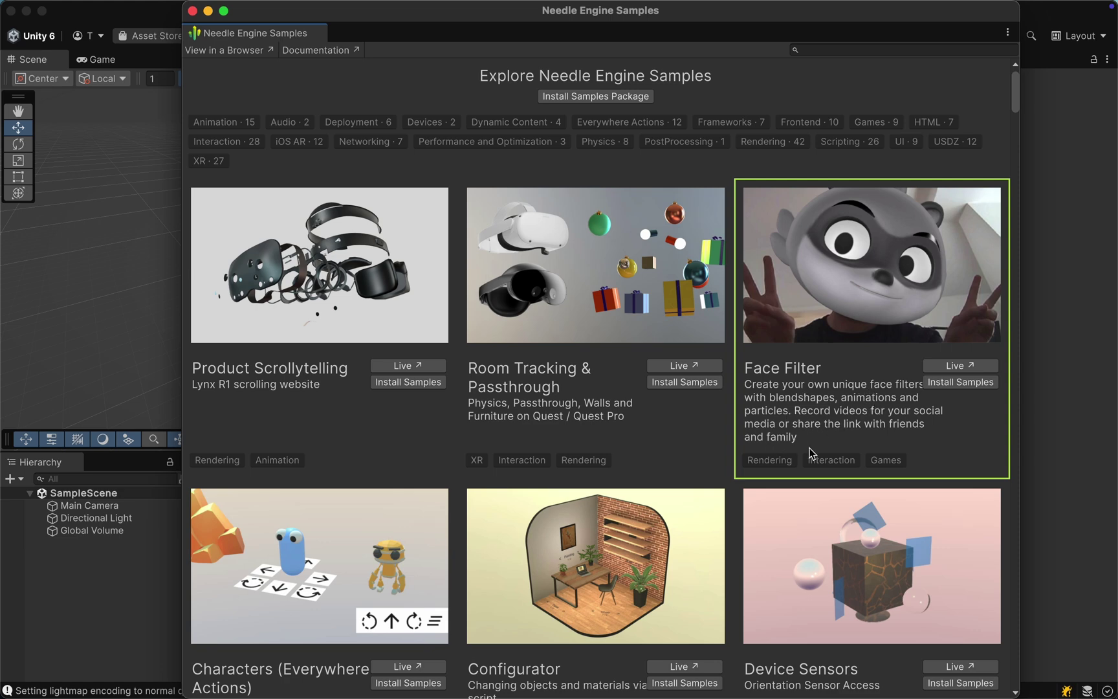
click(948, 382)
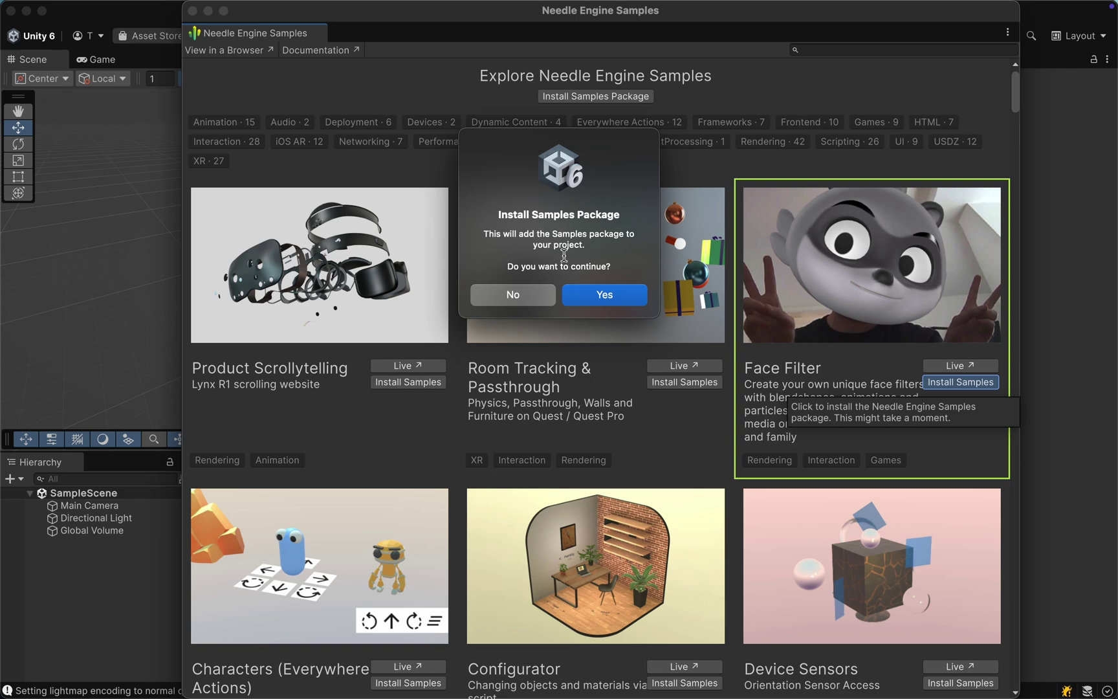
click(615, 303)
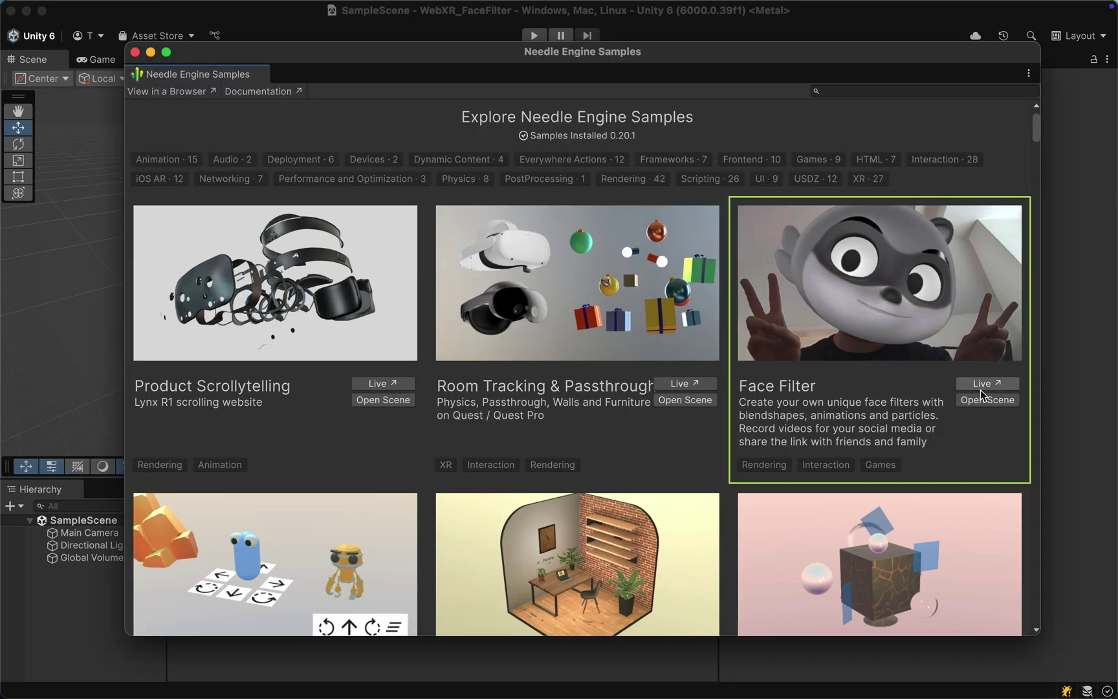
click(994, 401)
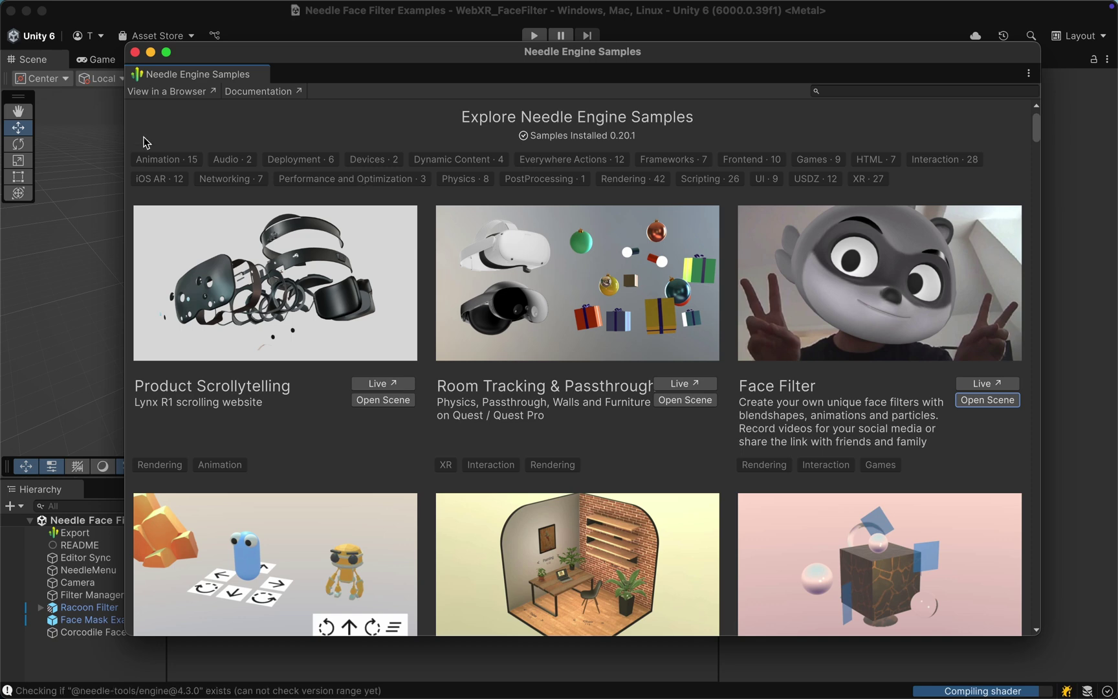
Close the samples window, select then deselect the raccoon, and select the Export object
click(134, 52)
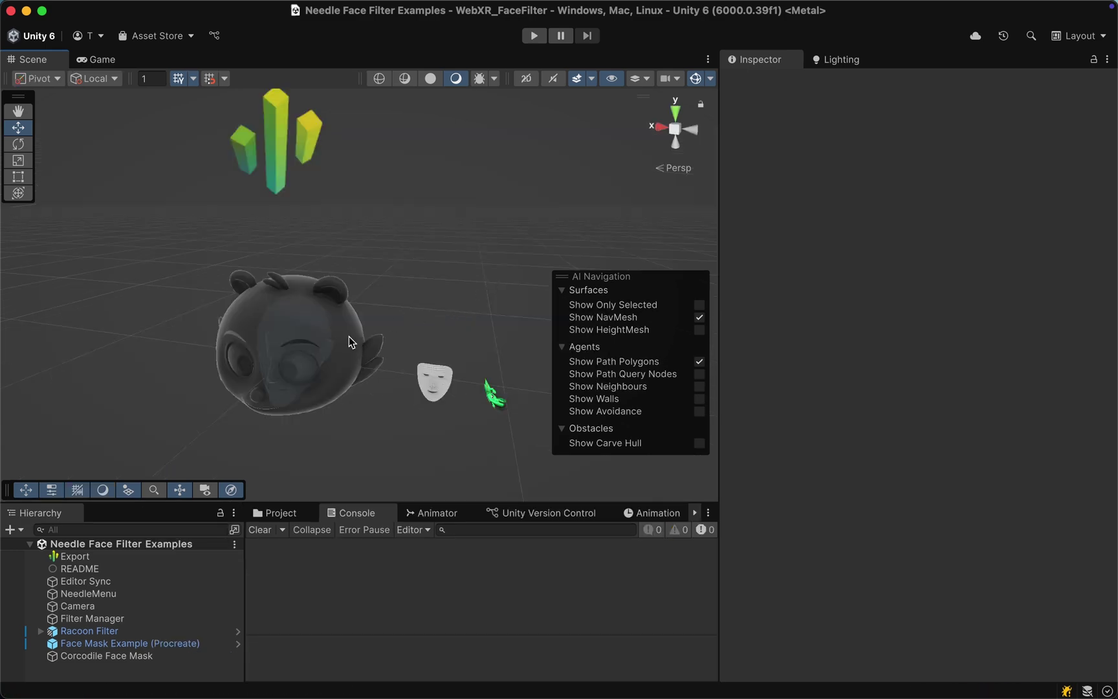
click(349, 336)
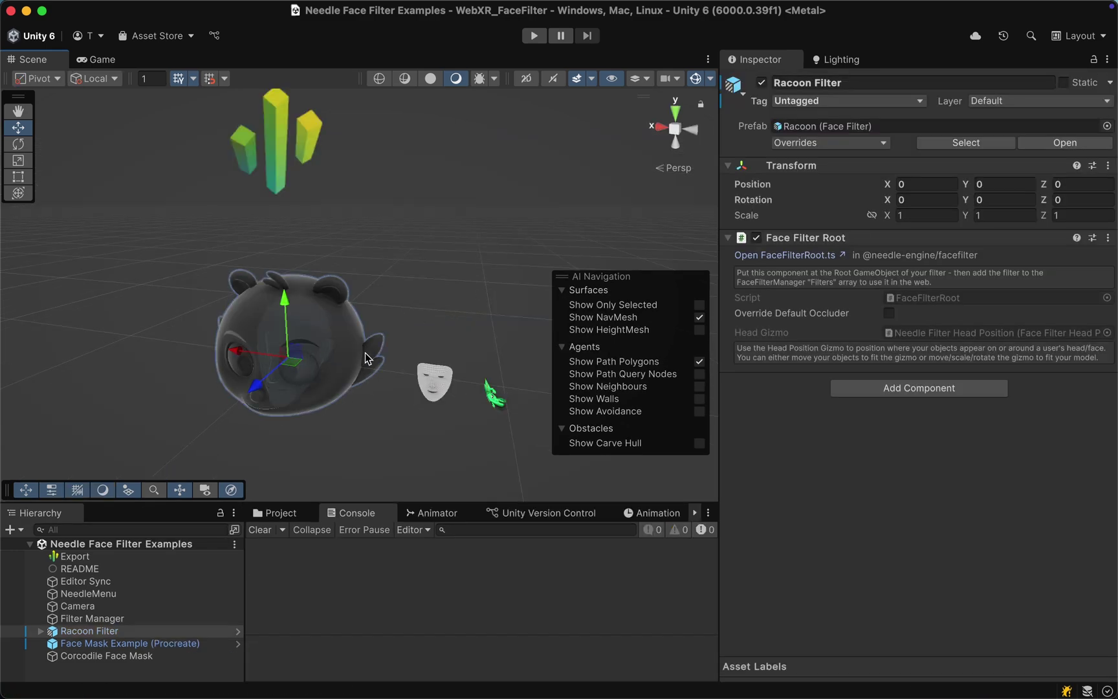
click(445, 327)
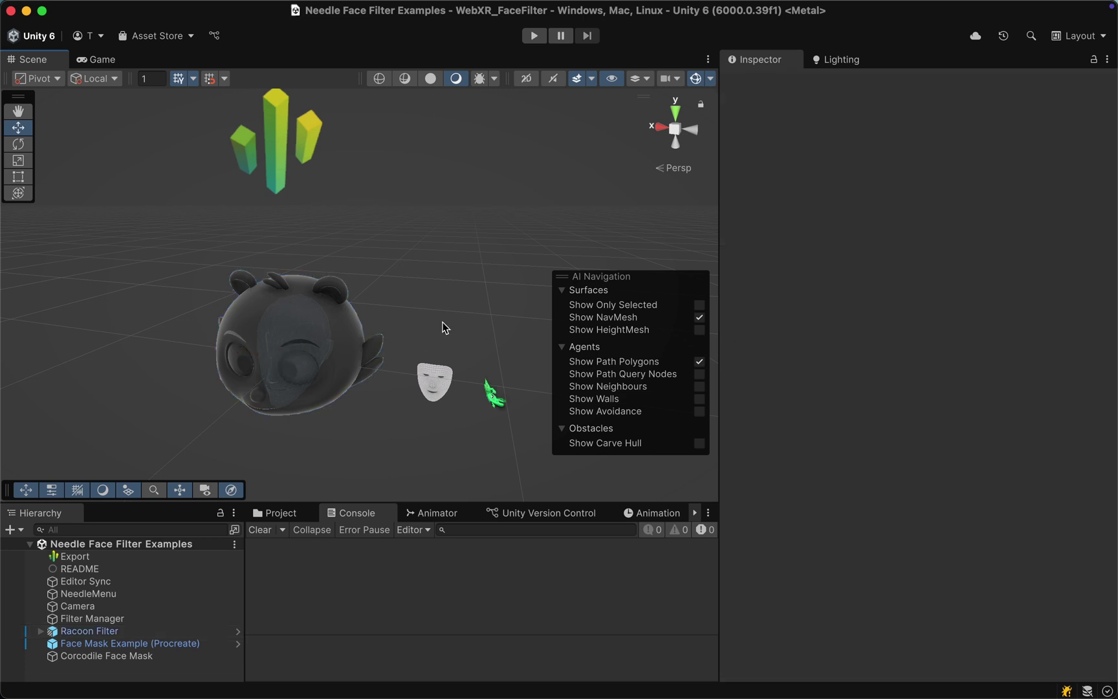
click(155, 556)
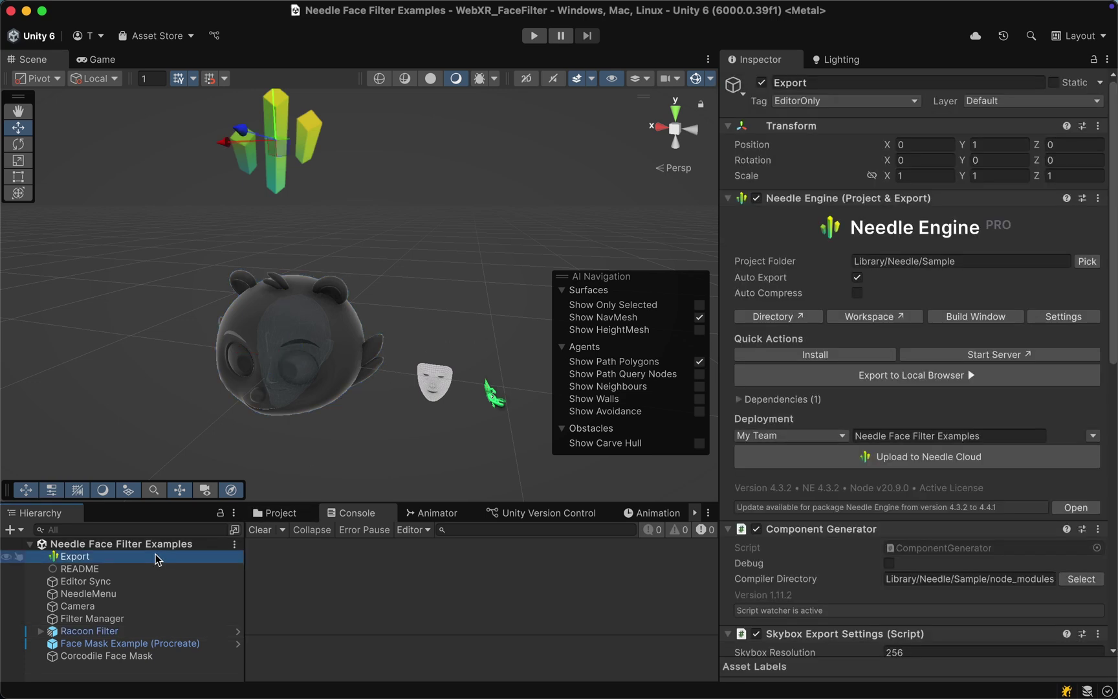
Run Export to Local Browser so a Vite server starts on localhost:3000
click(921, 381)
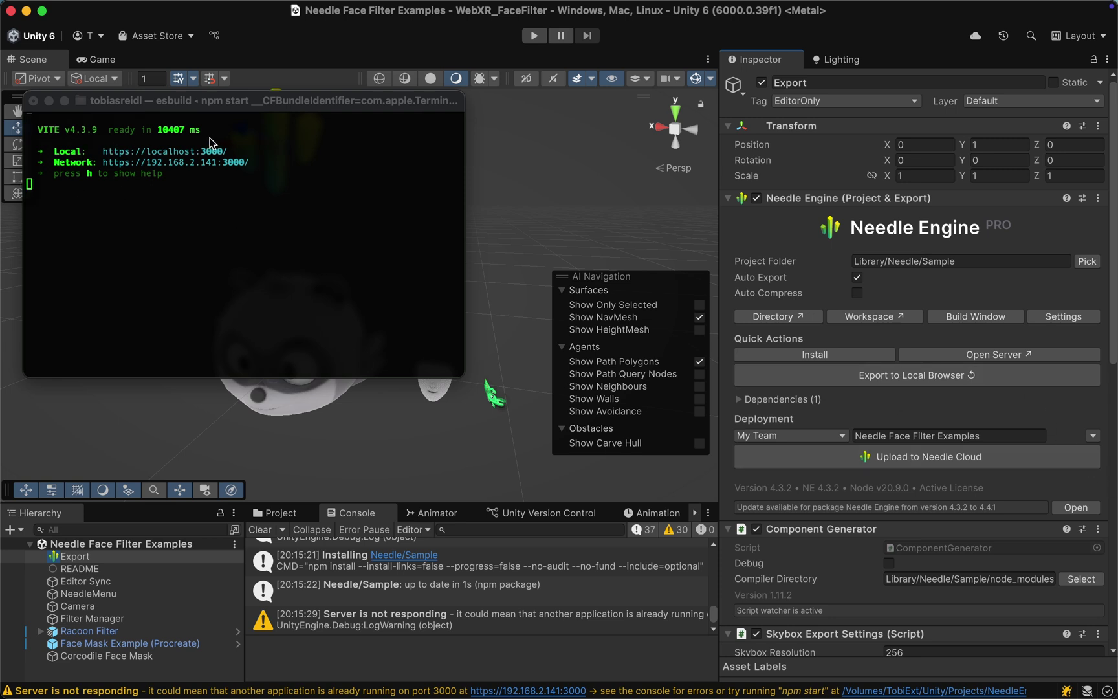
Open the app at 192.168.2.141 past Chrome's certificate warning and advance two filters to the face mesh
click(983, 354)
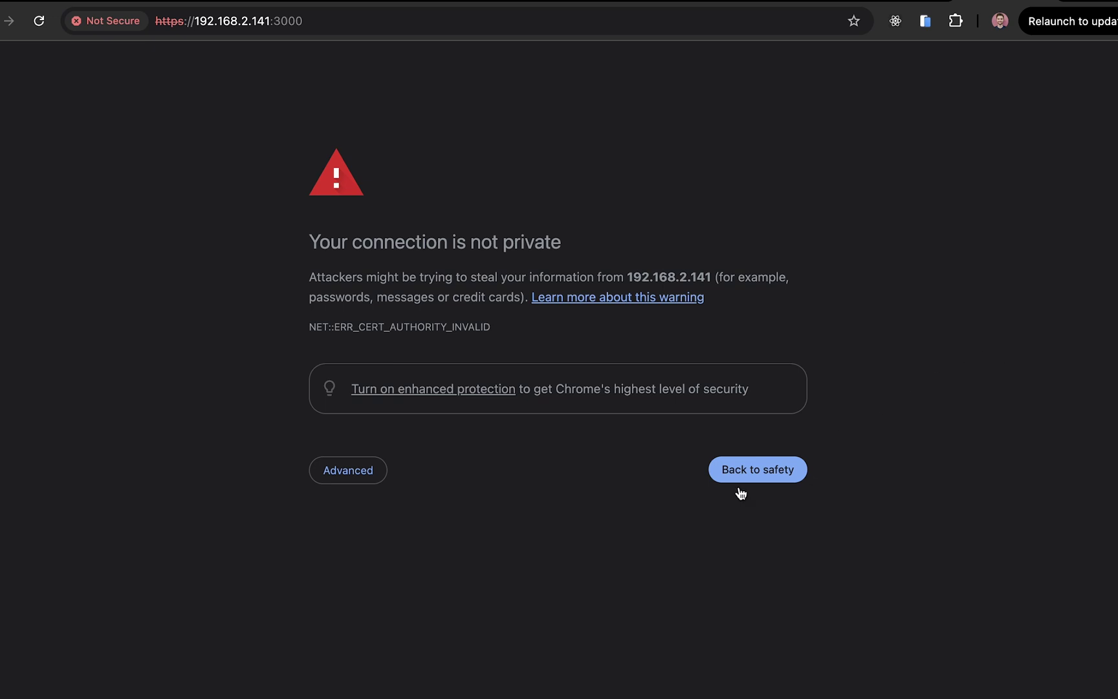
click(348, 478)
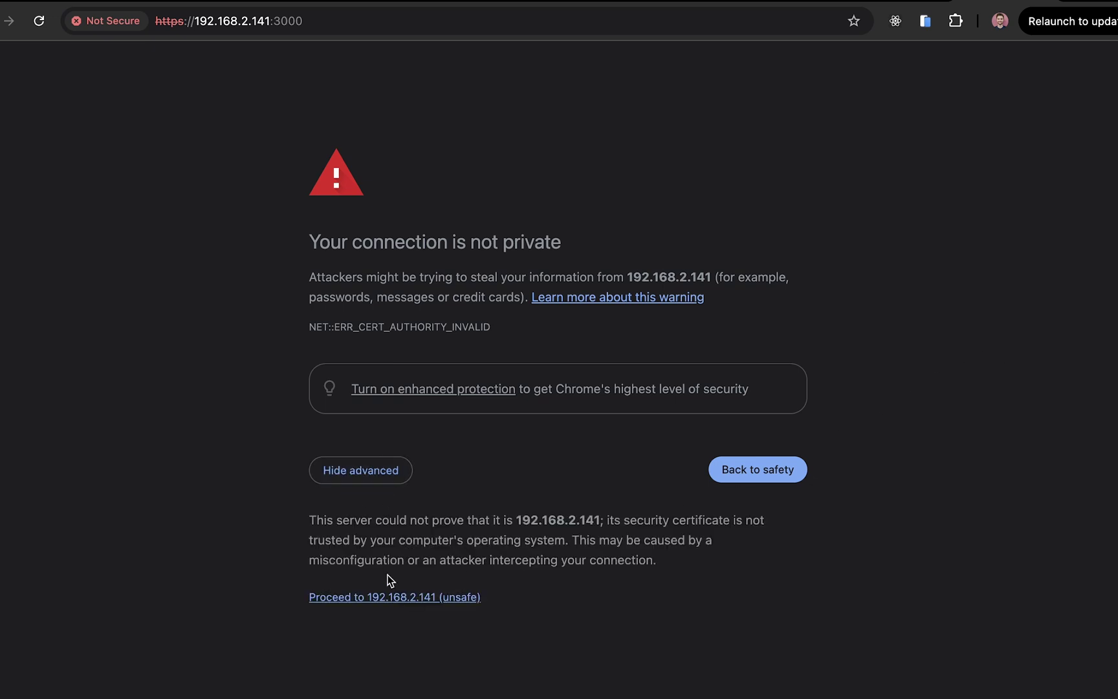
click(392, 597)
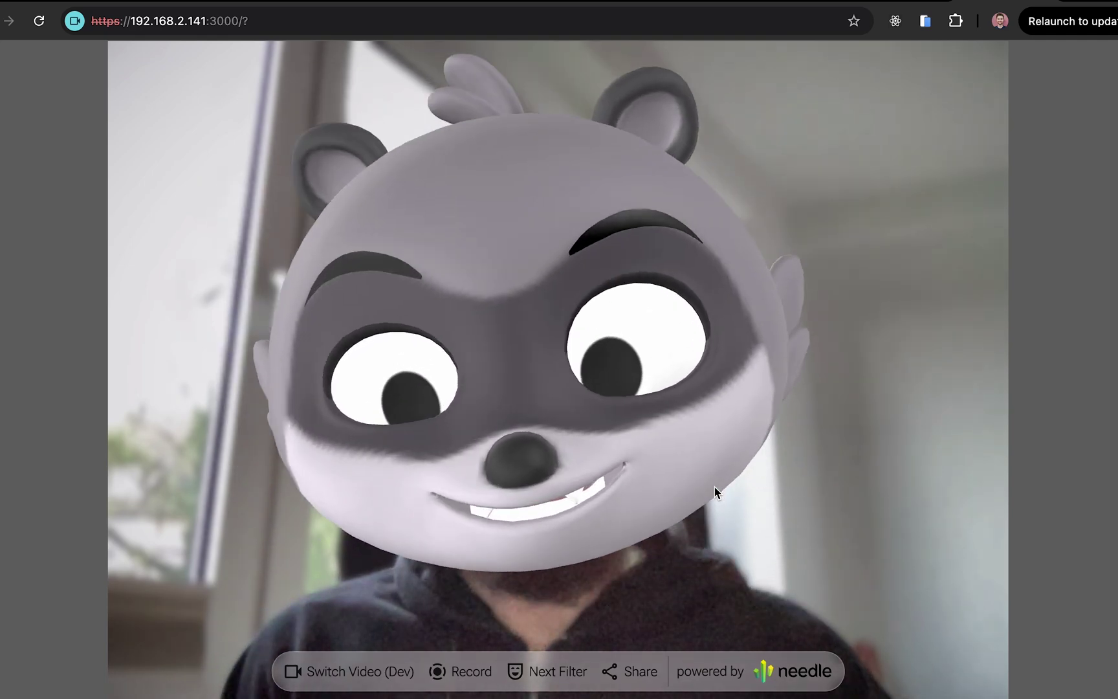
click(575, 671)
click(574, 671)
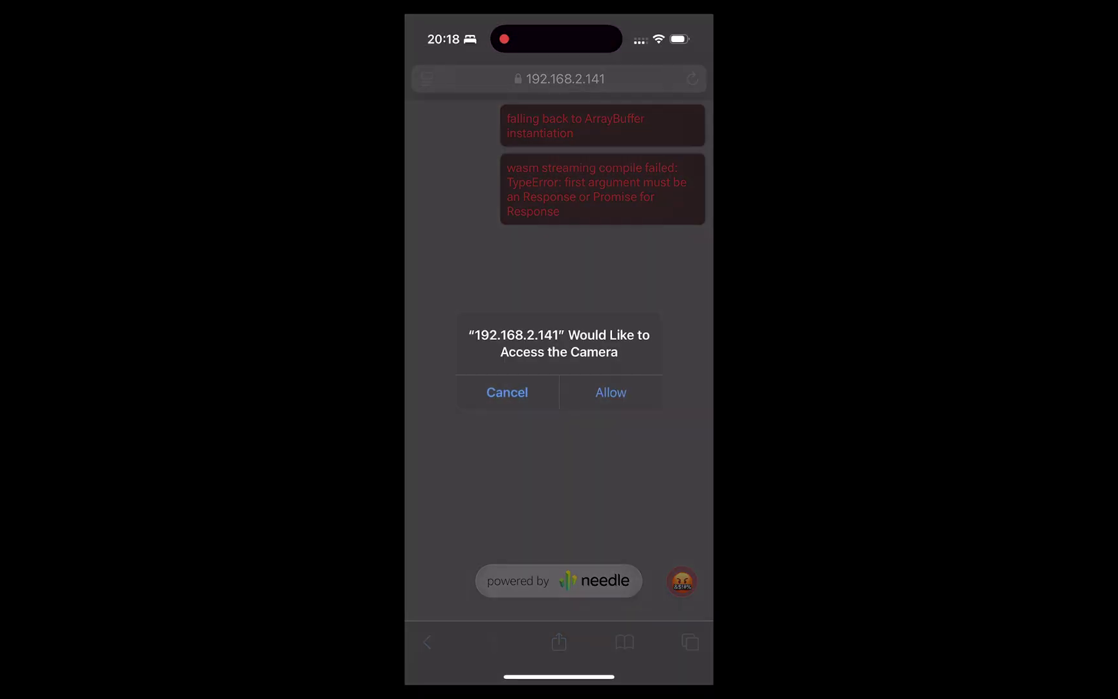
Allow camera access for the 192.168.2.141 face filter page in iPhone Safari
click(611, 392)
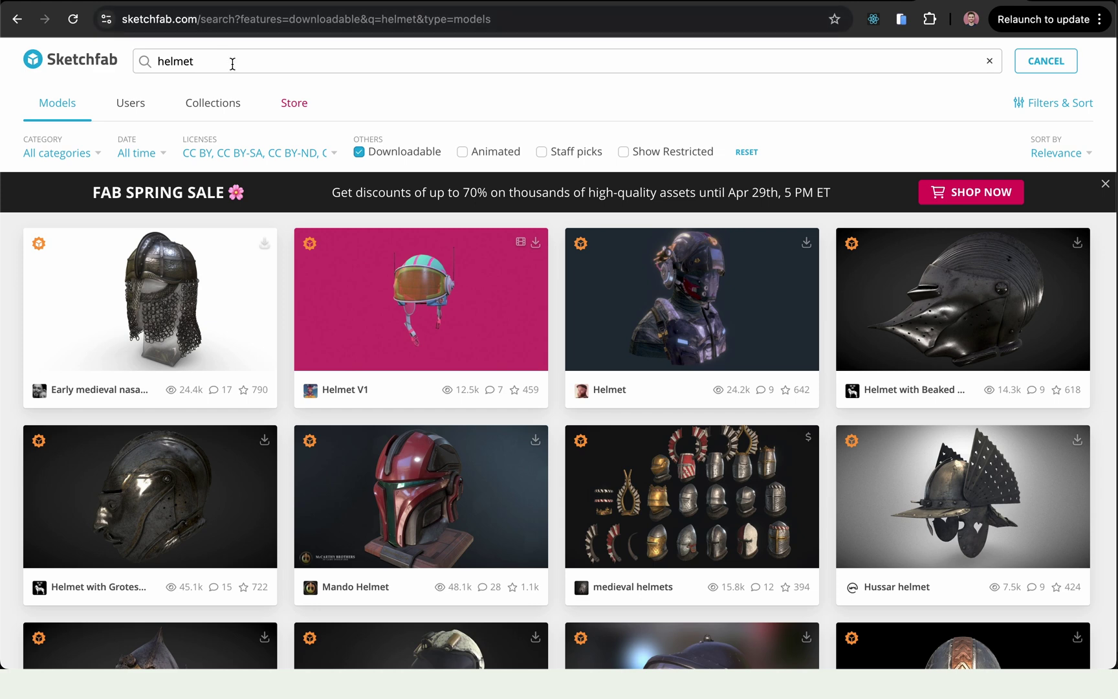
Search Sketchfab for 'helmet' and open the scifi helmet model's page
drag(232, 64, 141, 65)
click(433, 95)
scroll(536, 446, down, 2)
scroll(536, 446, down, 5)
click(535, 448)
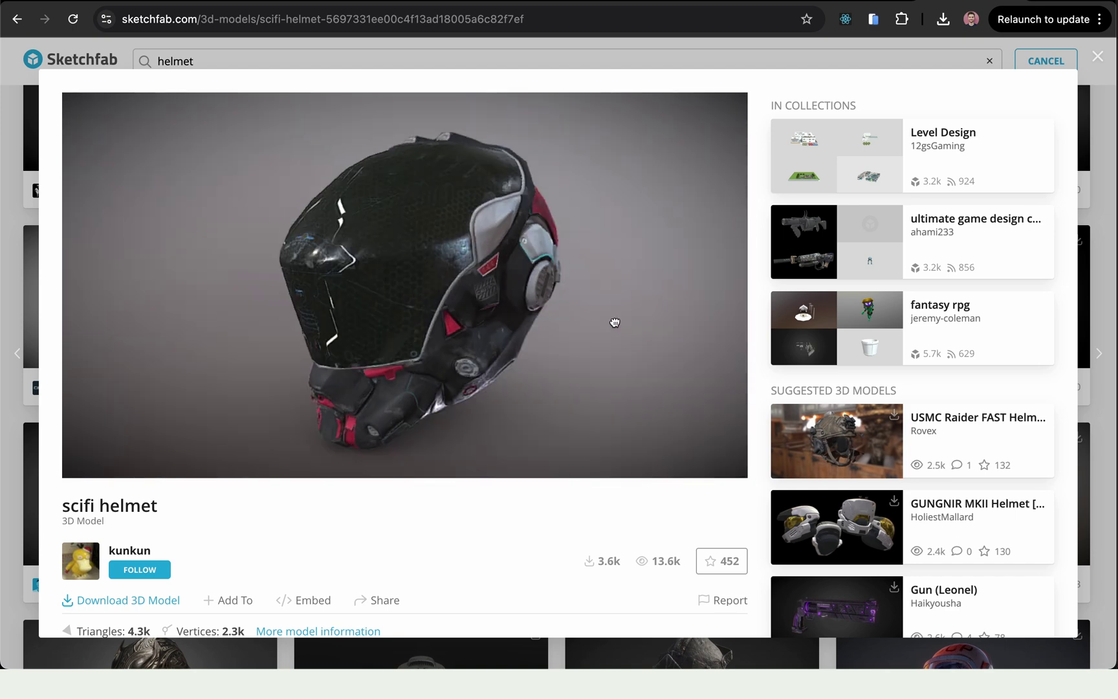
Download the 3MB .glb version with 1k textures from the model's download options
click(178, 600)
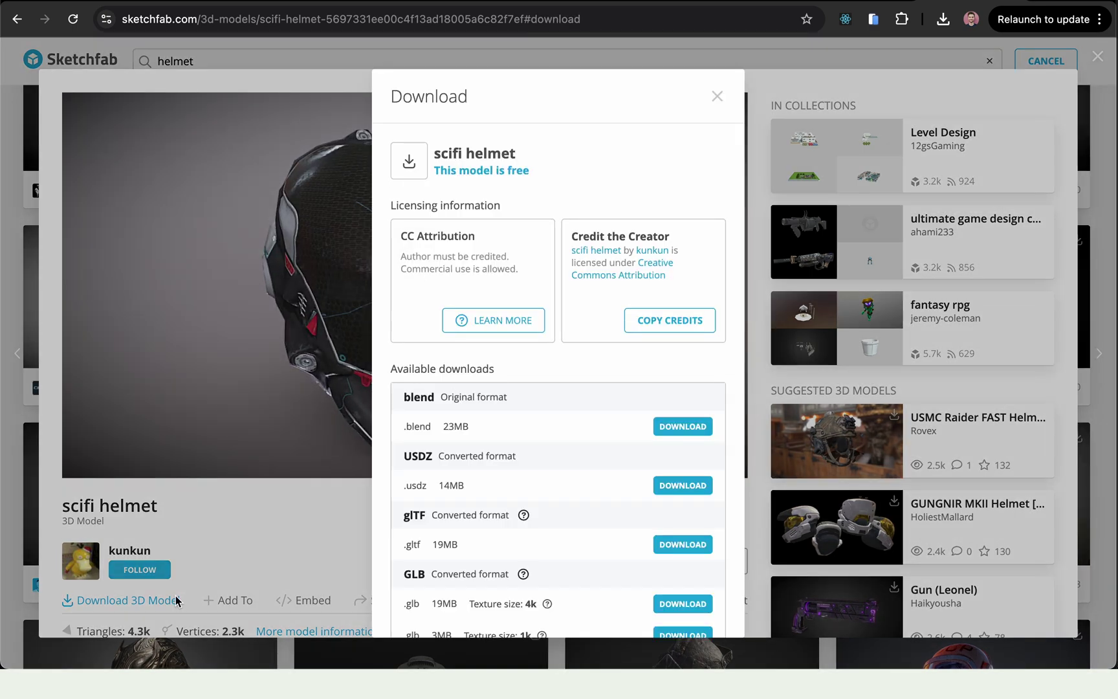
scroll(529, 471, down, 3)
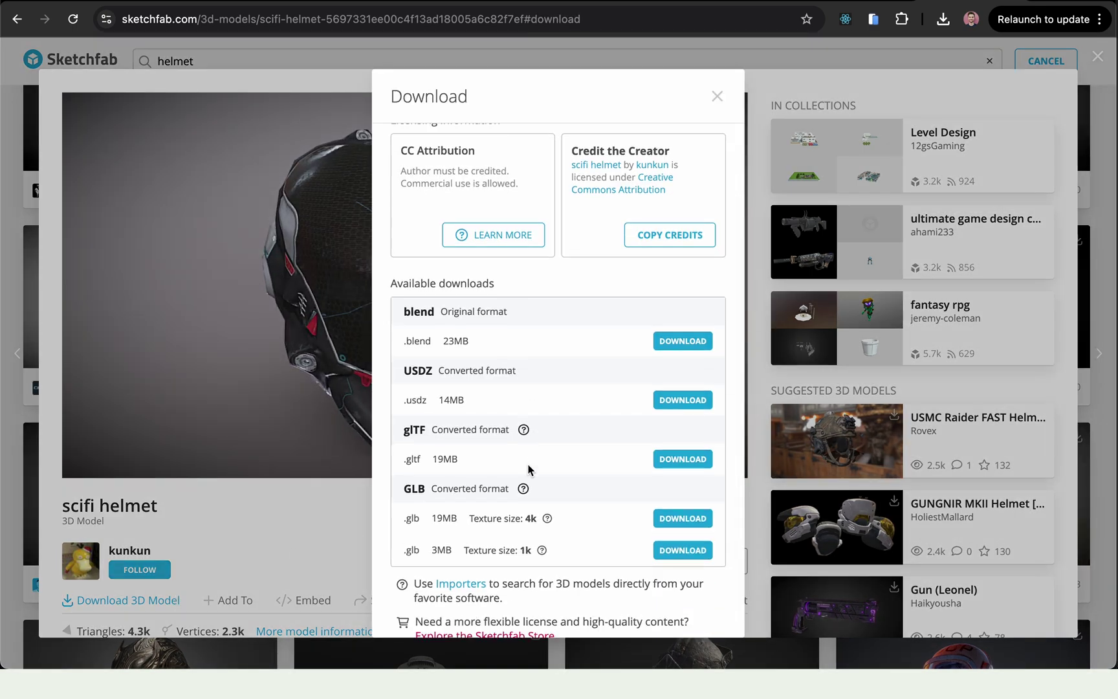
click(264, 511)
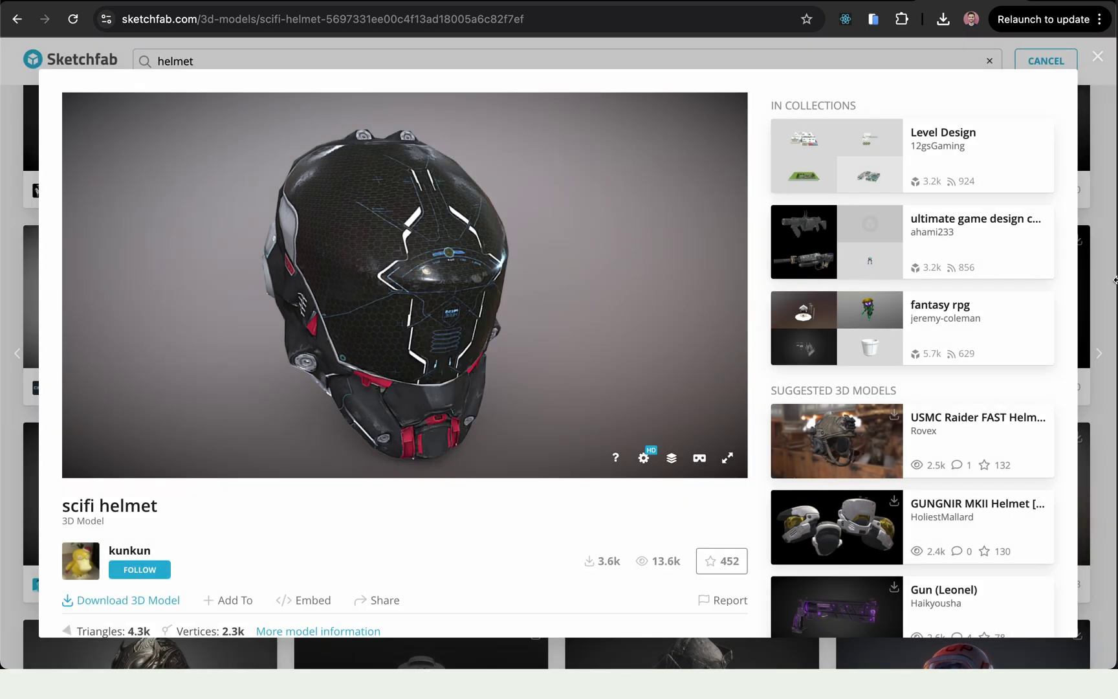
click(160, 595)
scroll(589, 449, down, 3)
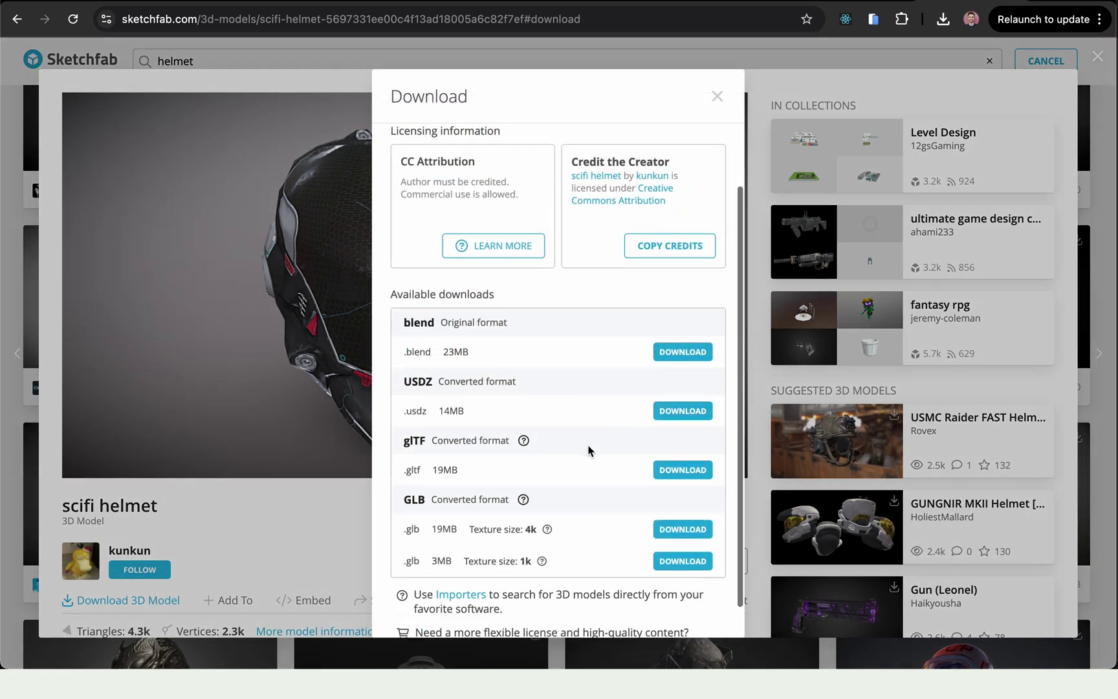
click(681, 561)
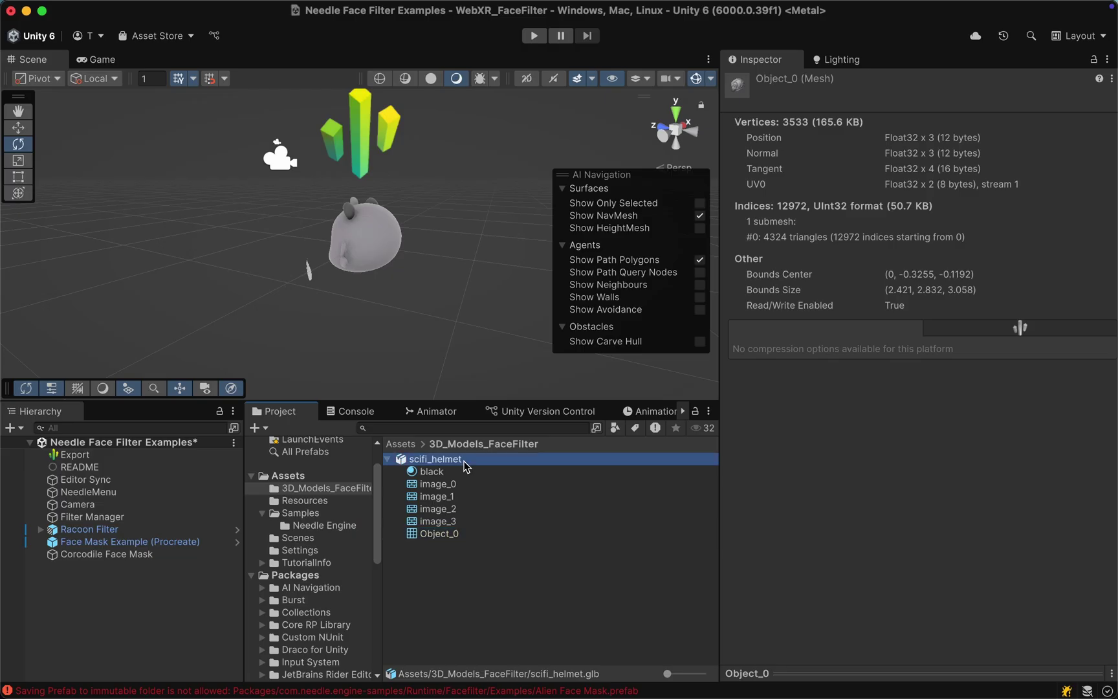
Set scifi_helmet.glb's importer to UnityGLTF.GLTFImporter
click(453, 461)
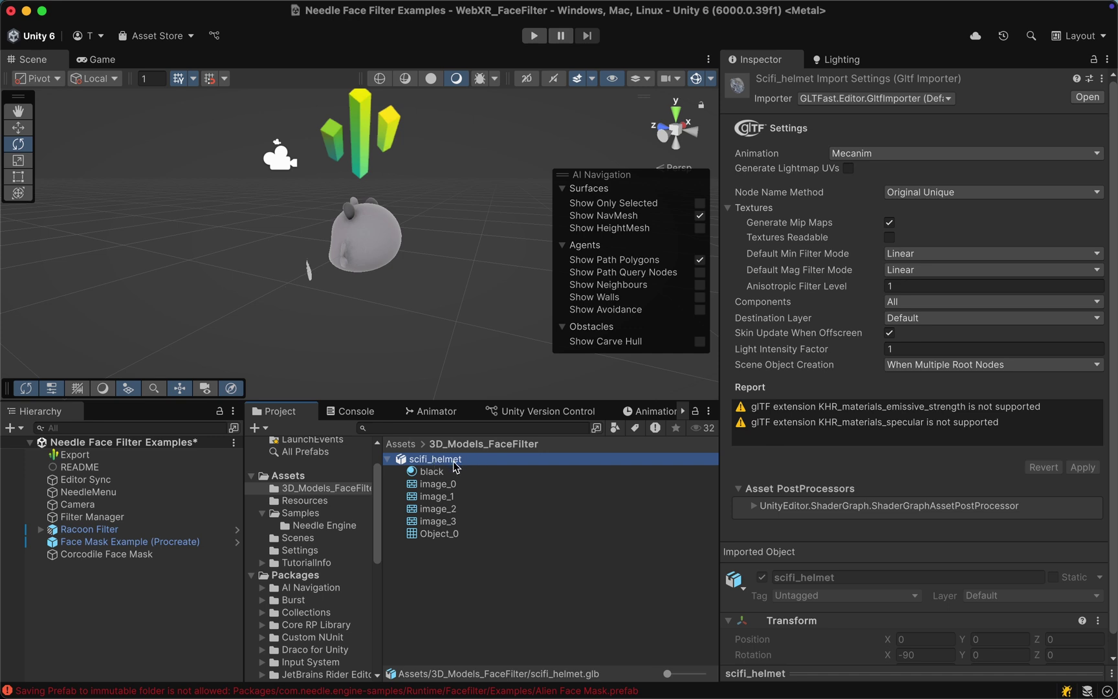
click(886, 101)
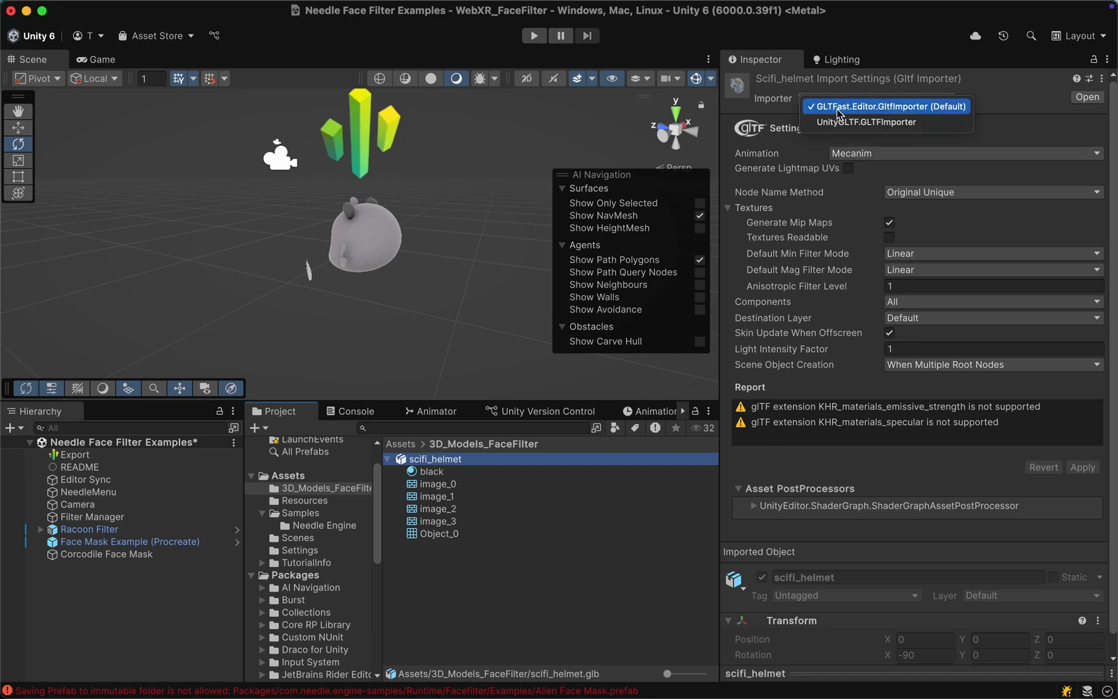
click(876, 123)
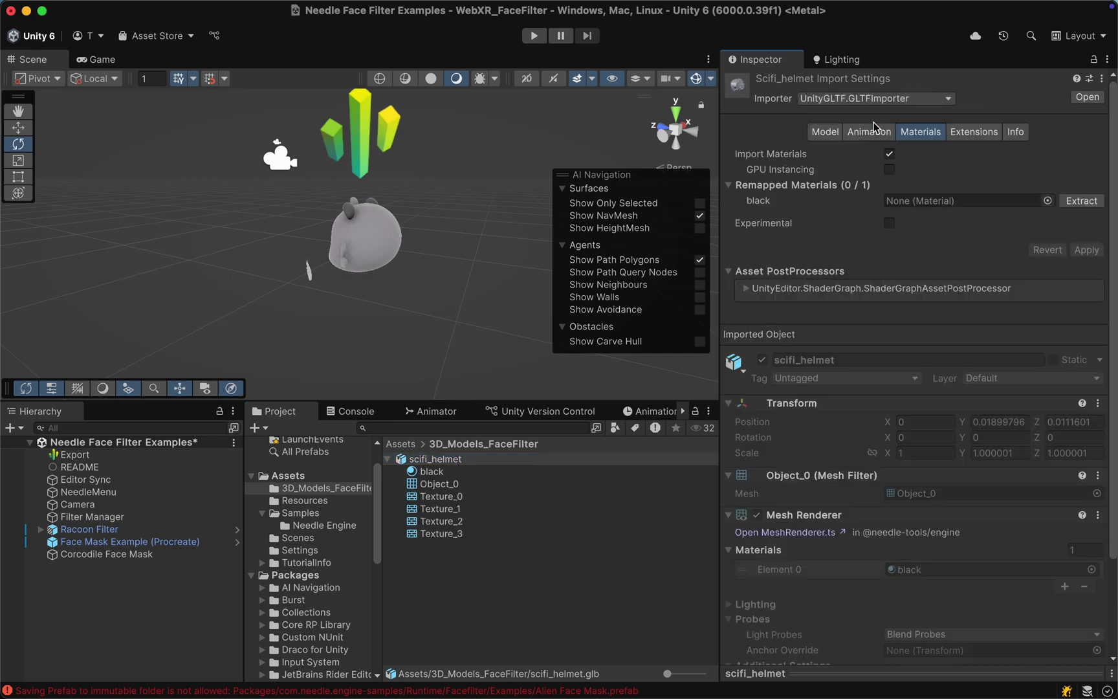
Drag the scifi helmet into the Hierarchy and unpack it from its source model
drag(462, 459, 126, 621)
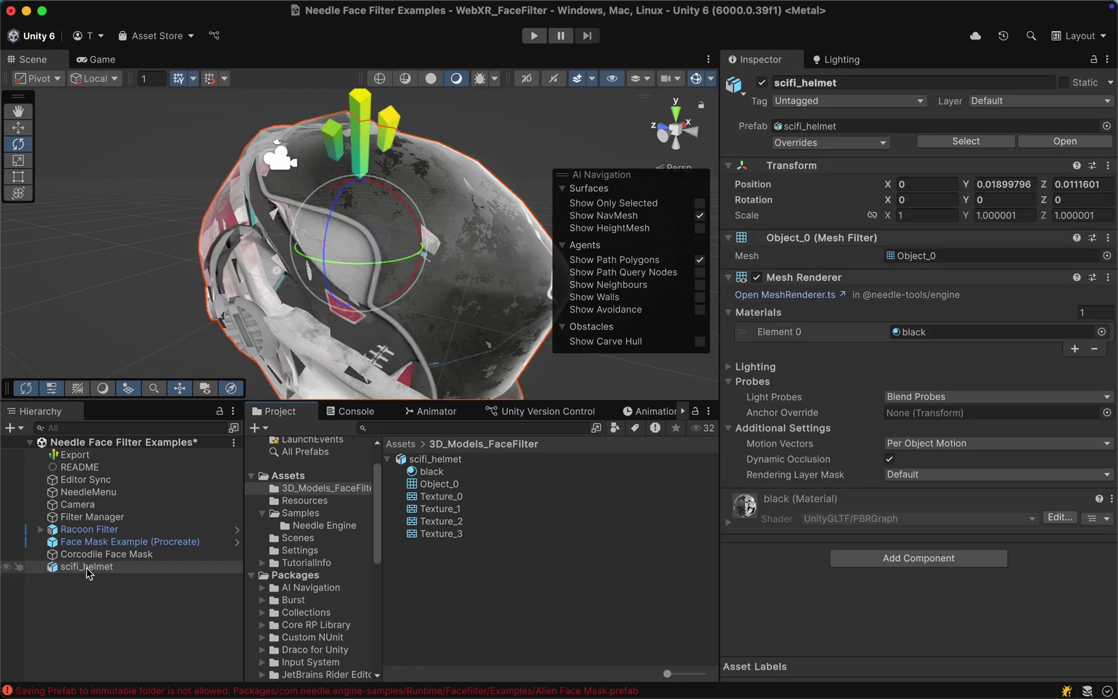
right_click(80, 566)
mouse_move(214, 558)
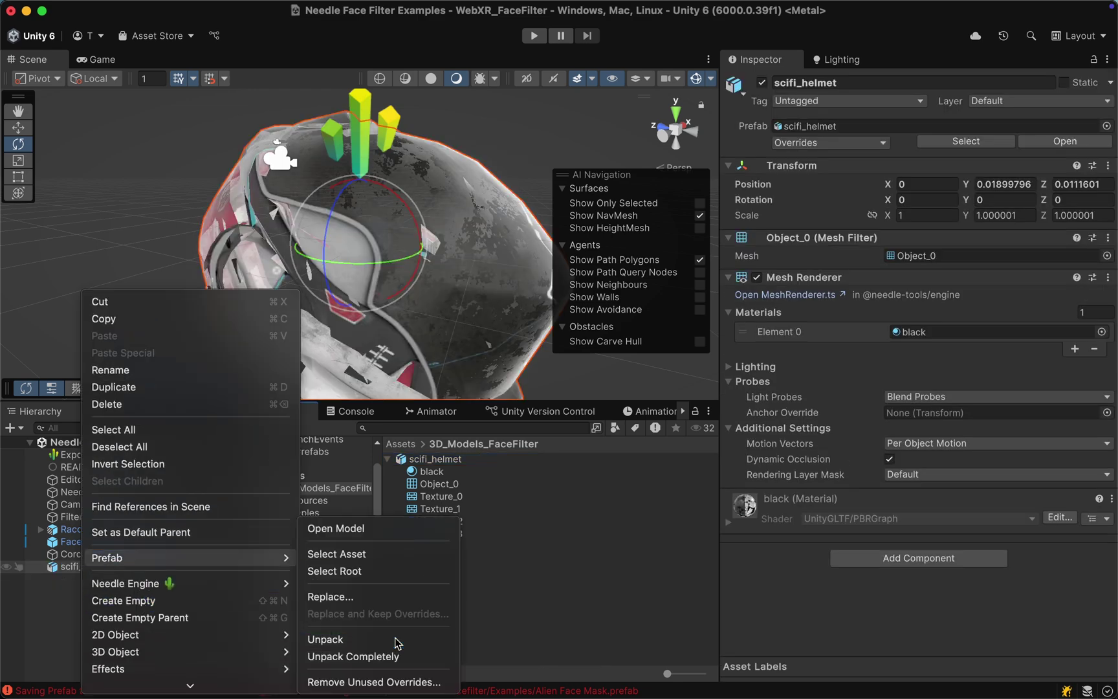
click(336, 554)
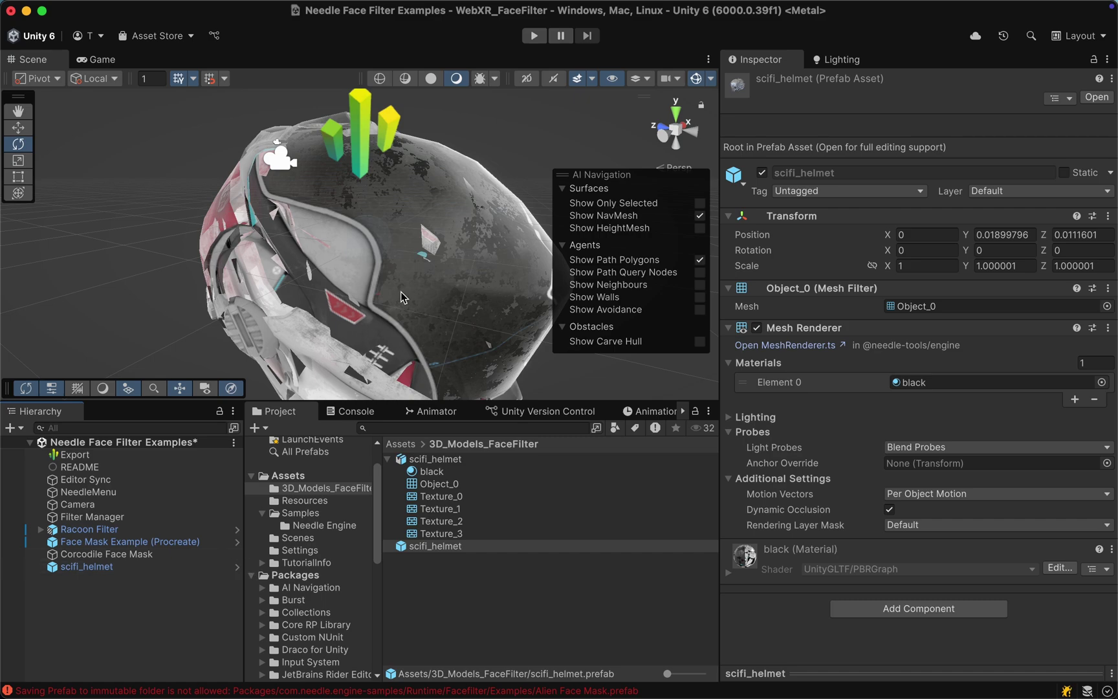
Frame the helmet in the Scene view, then reselect its model asset's import settings
right_drag(458, 267, 453, 297)
key(f)
alt+drag(233, 297, 162, 582)
click(139, 568)
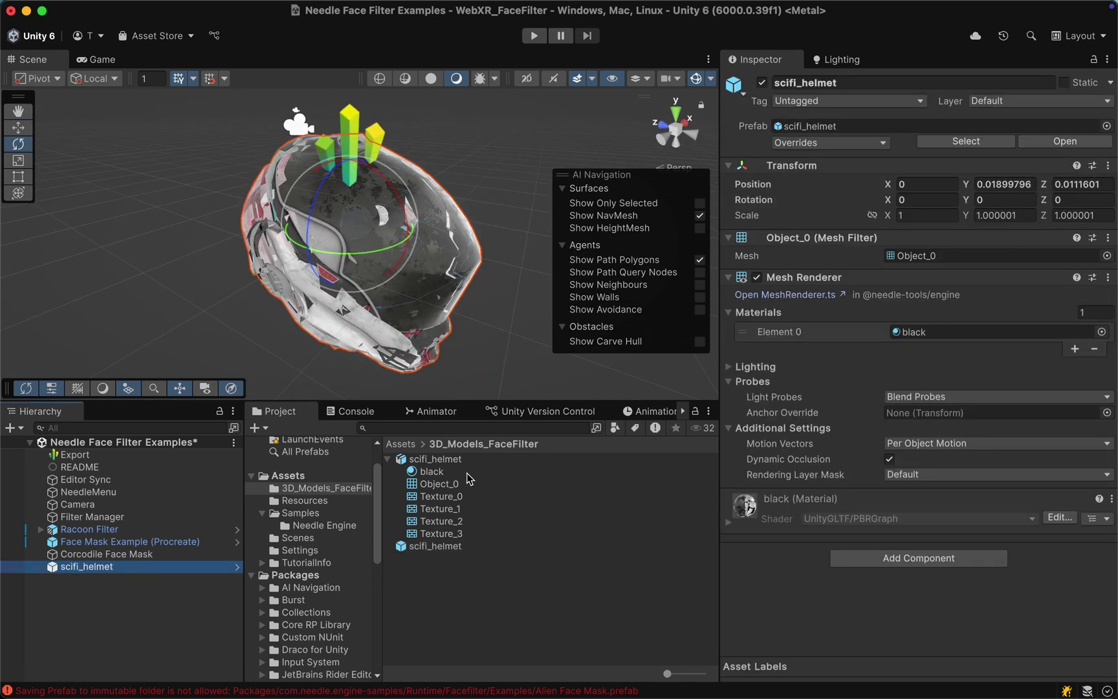
click(435, 459)
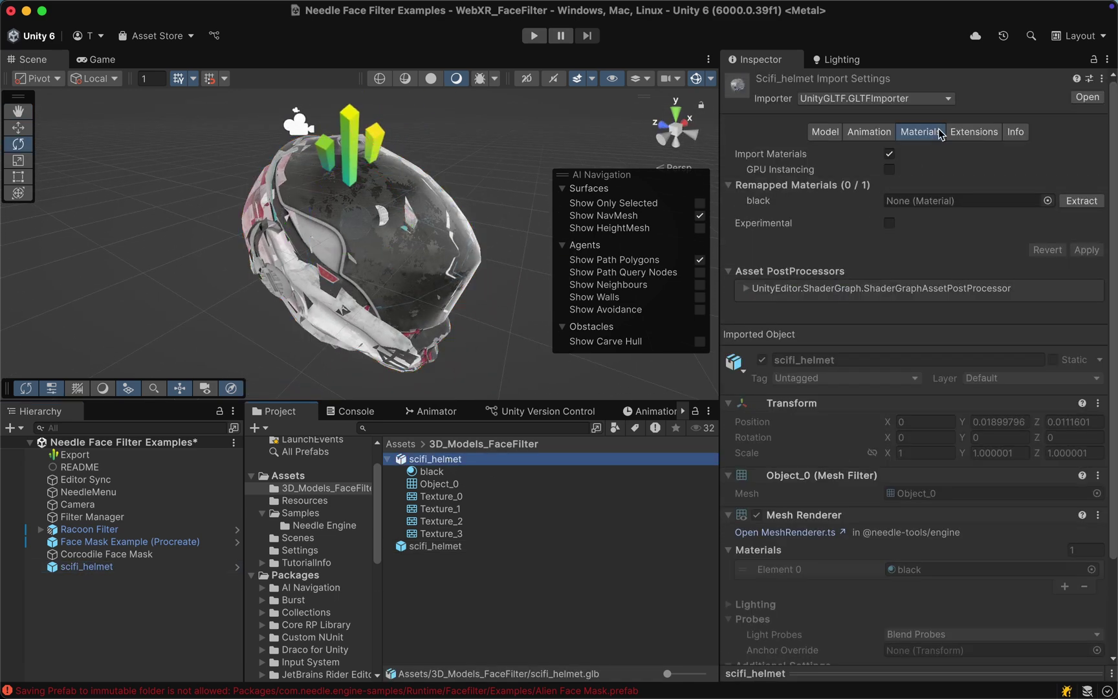
Extract the helmet's materials and assign the extracted black material to Element 0
click(1079, 201)
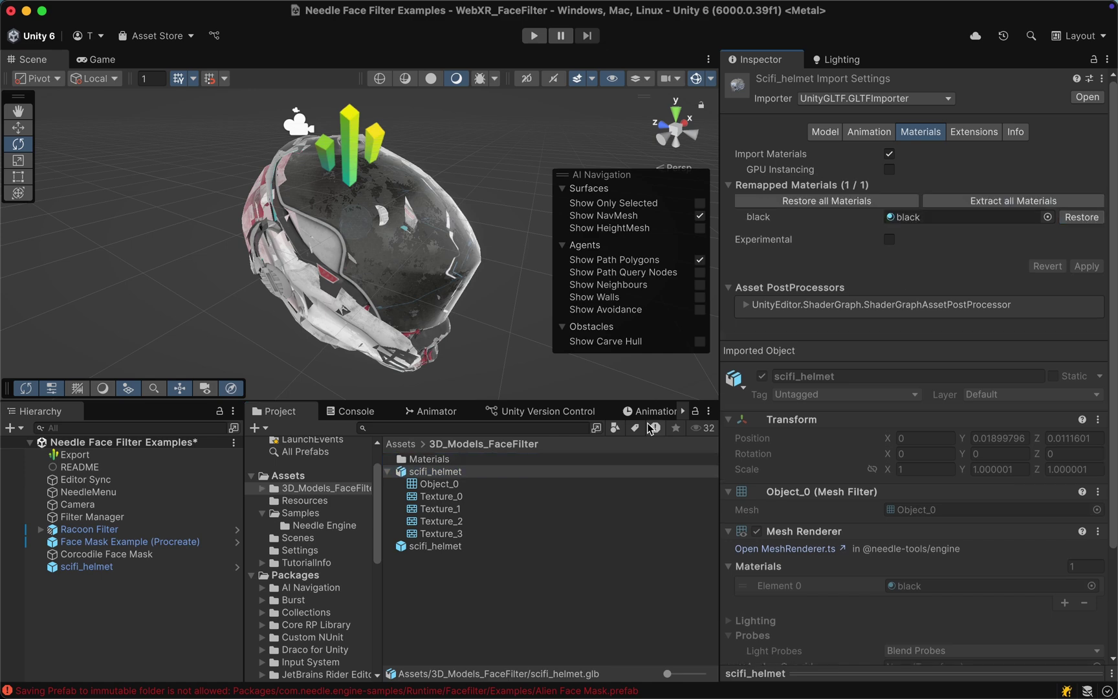
click(218, 564)
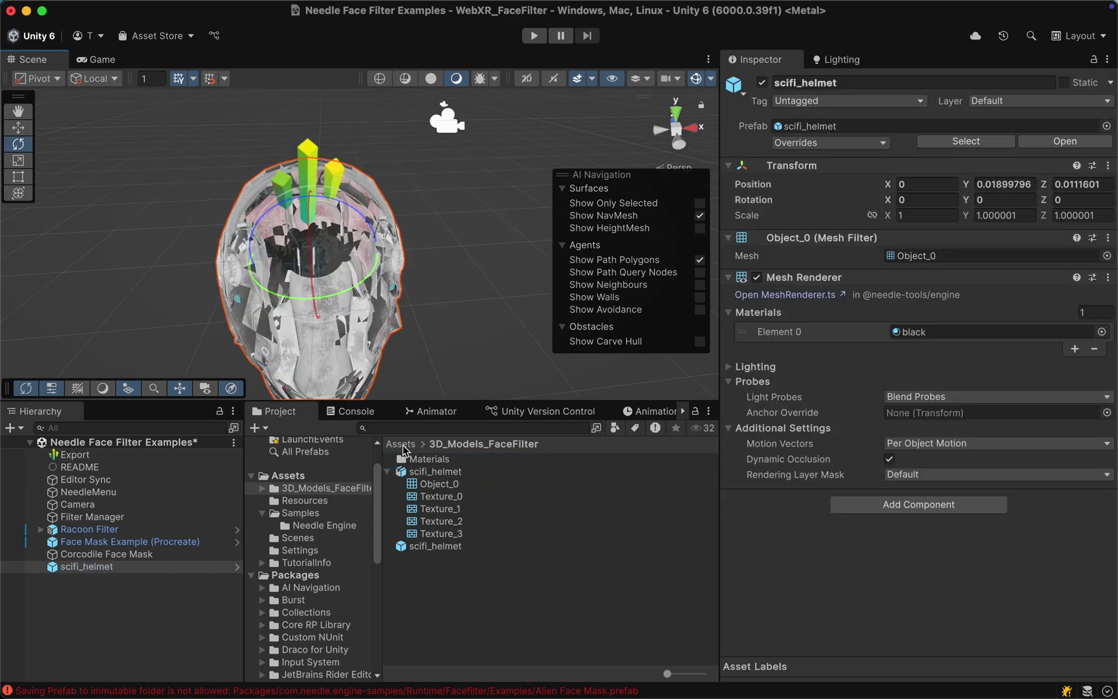
click(909, 333)
double_click(437, 460)
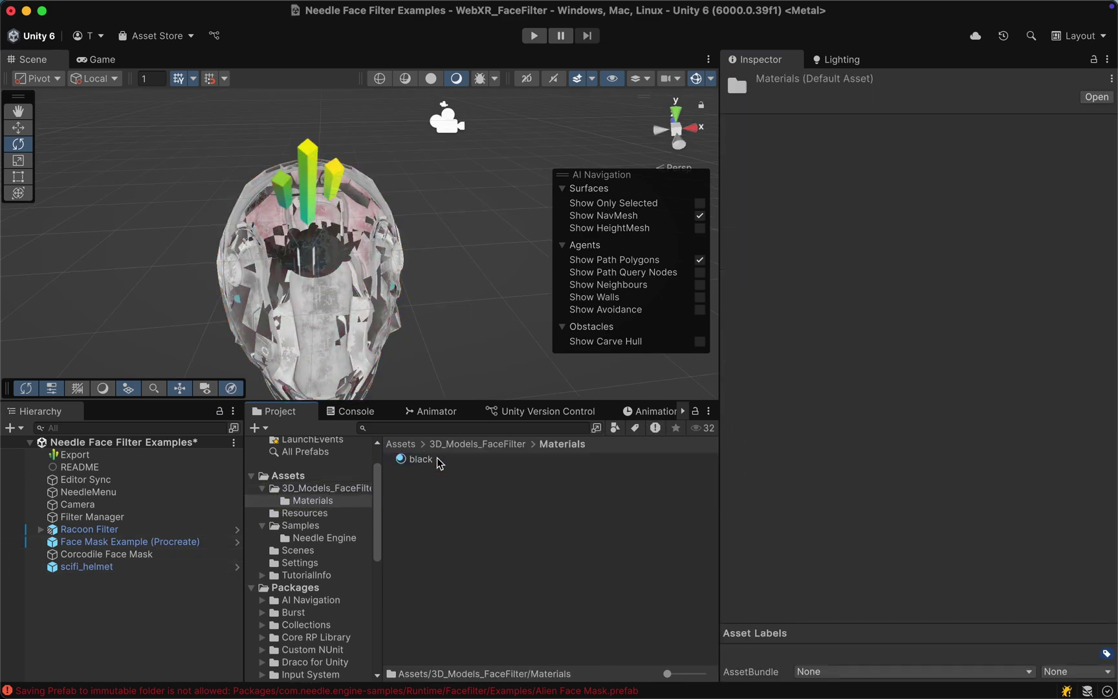
click(87, 567)
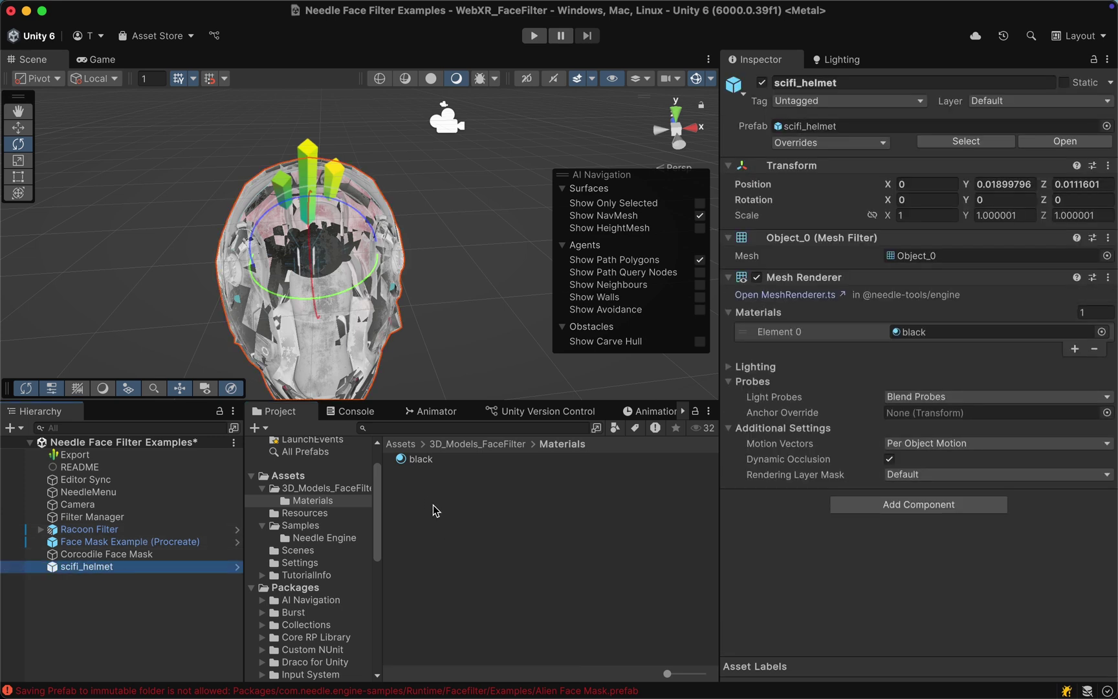
drag(418, 461, 945, 330)
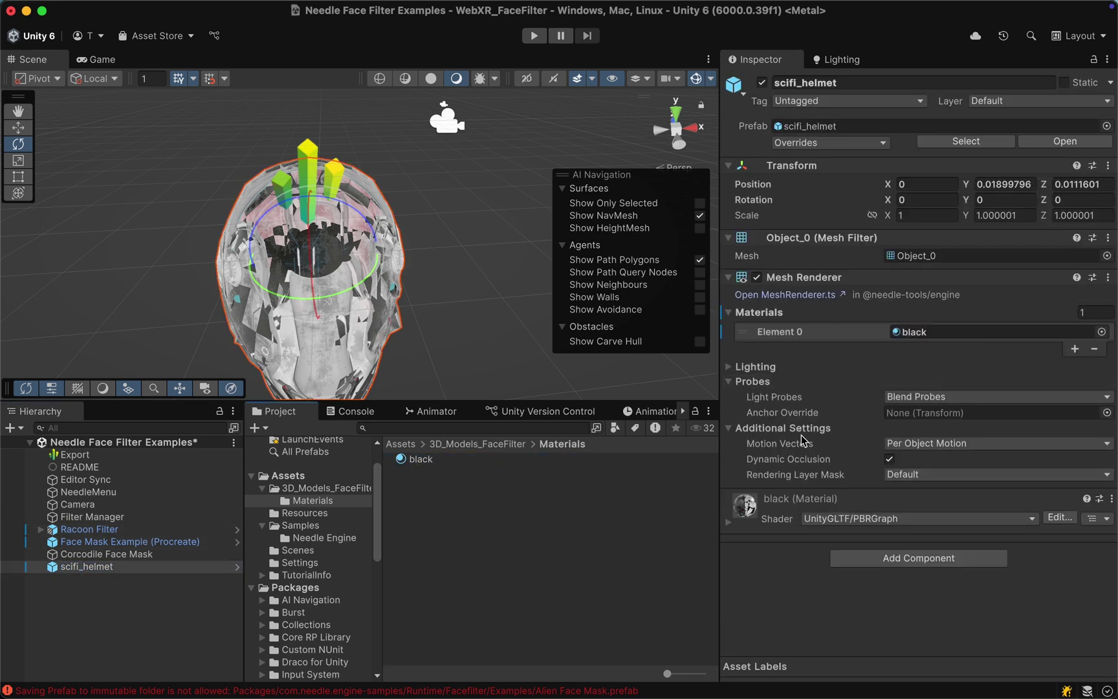
click(931, 331)
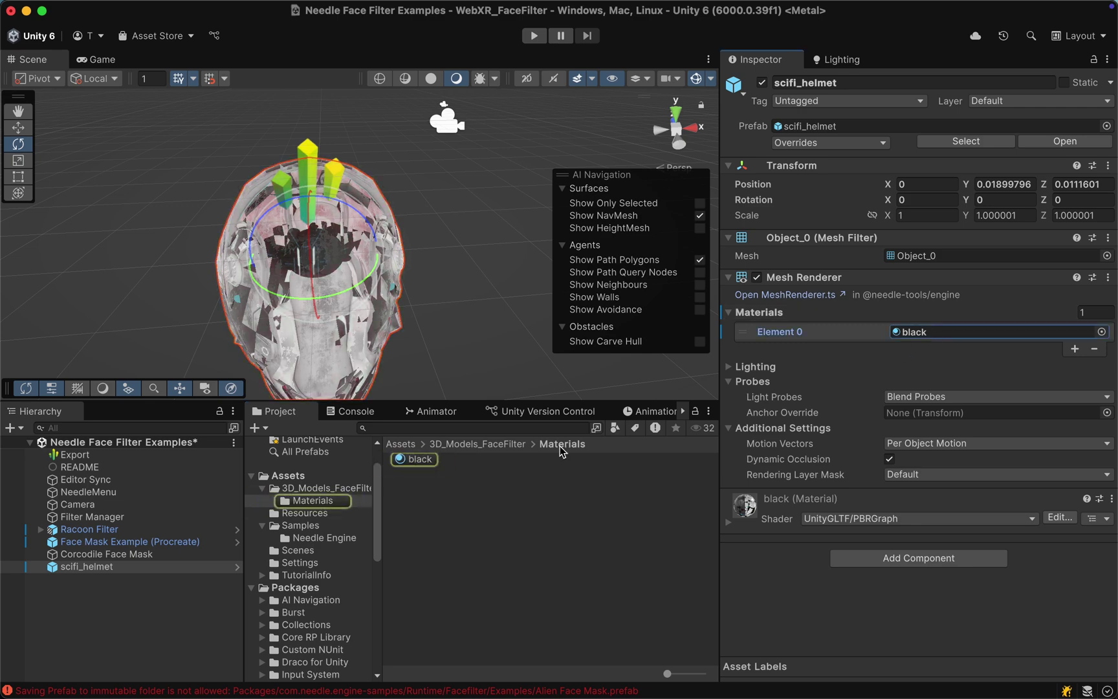
click(420, 461)
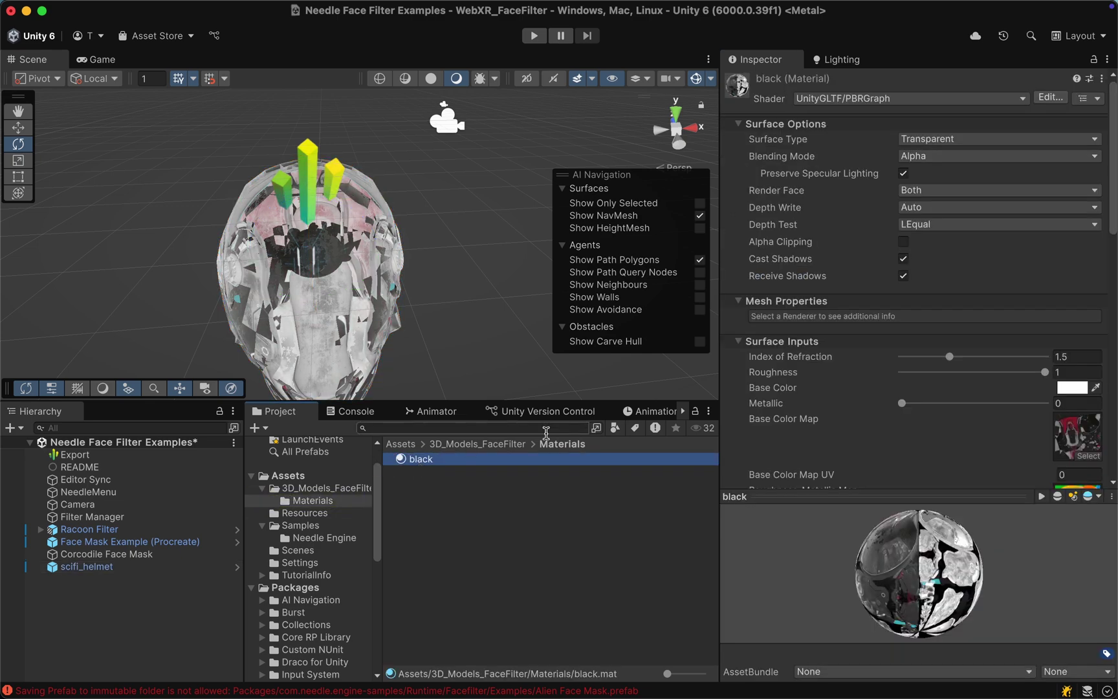
Set the black material's Render Face to Front and Surface Type to Opaque
alt+drag(488, 259, 410, 214)
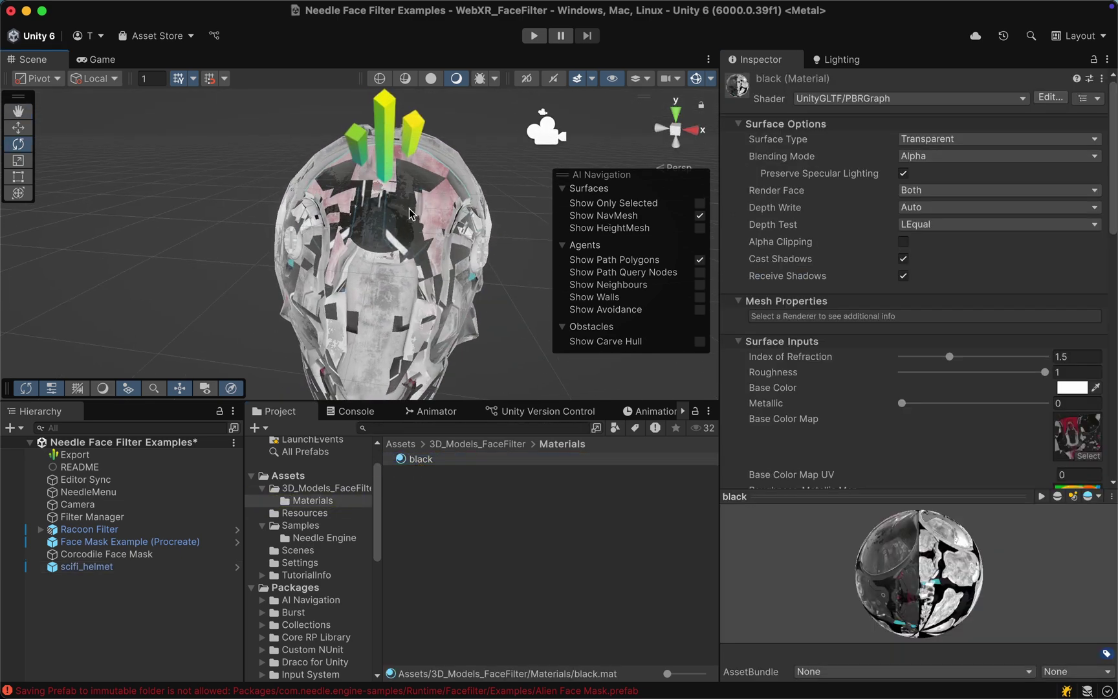
click(923, 192)
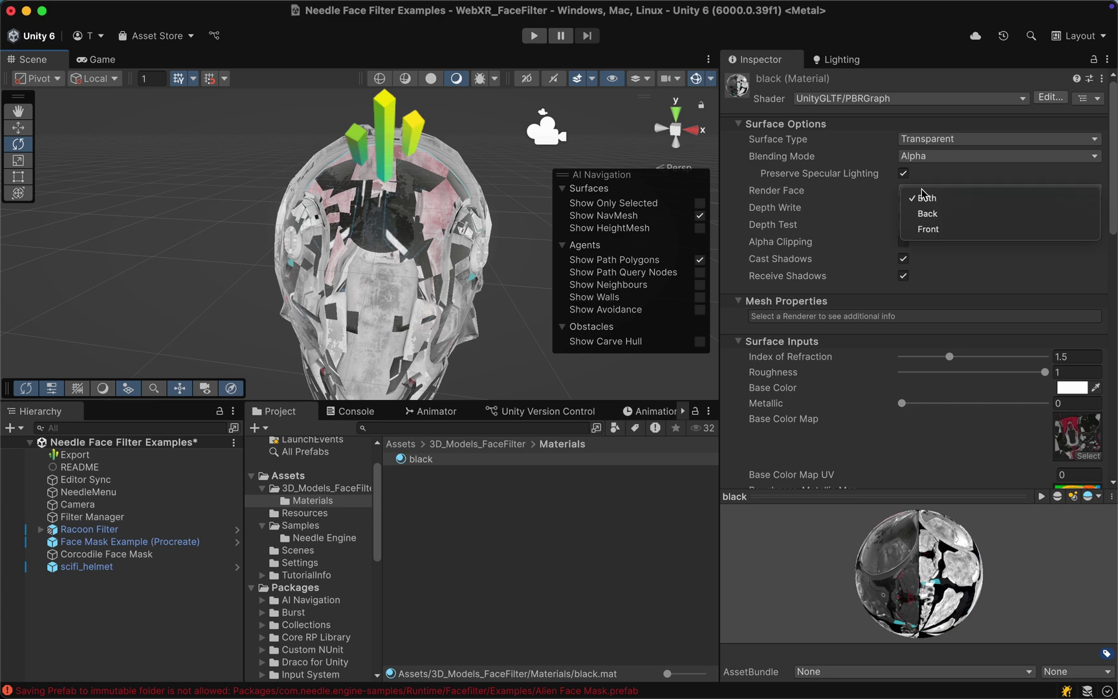
click(926, 231)
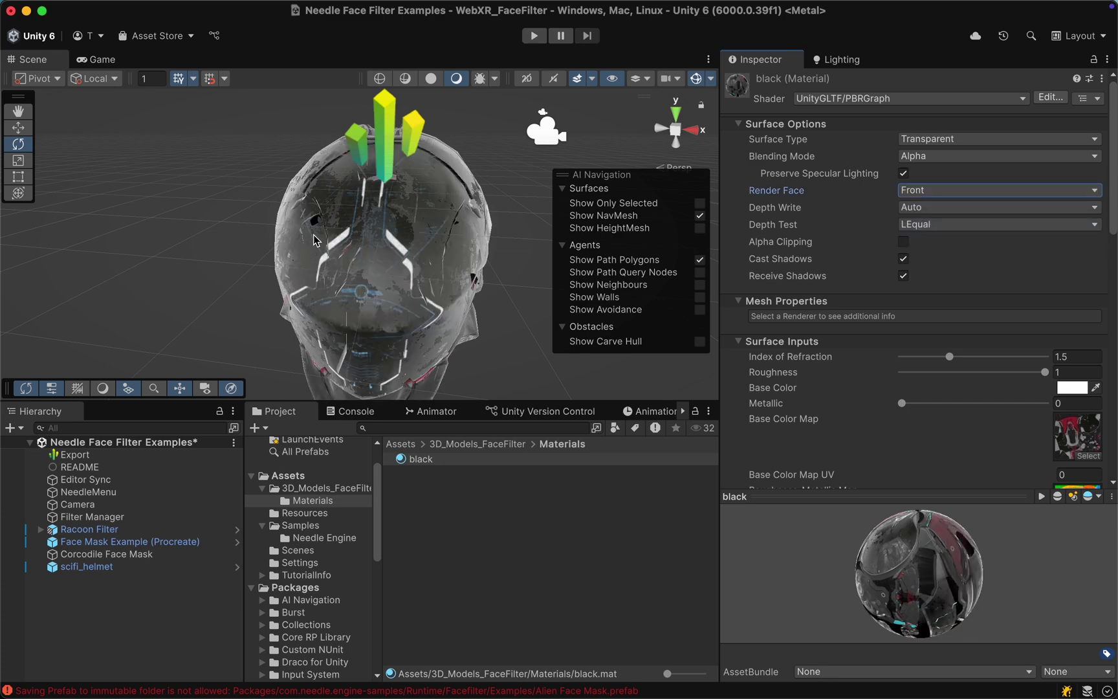
alt+drag(314, 240, 644, 200)
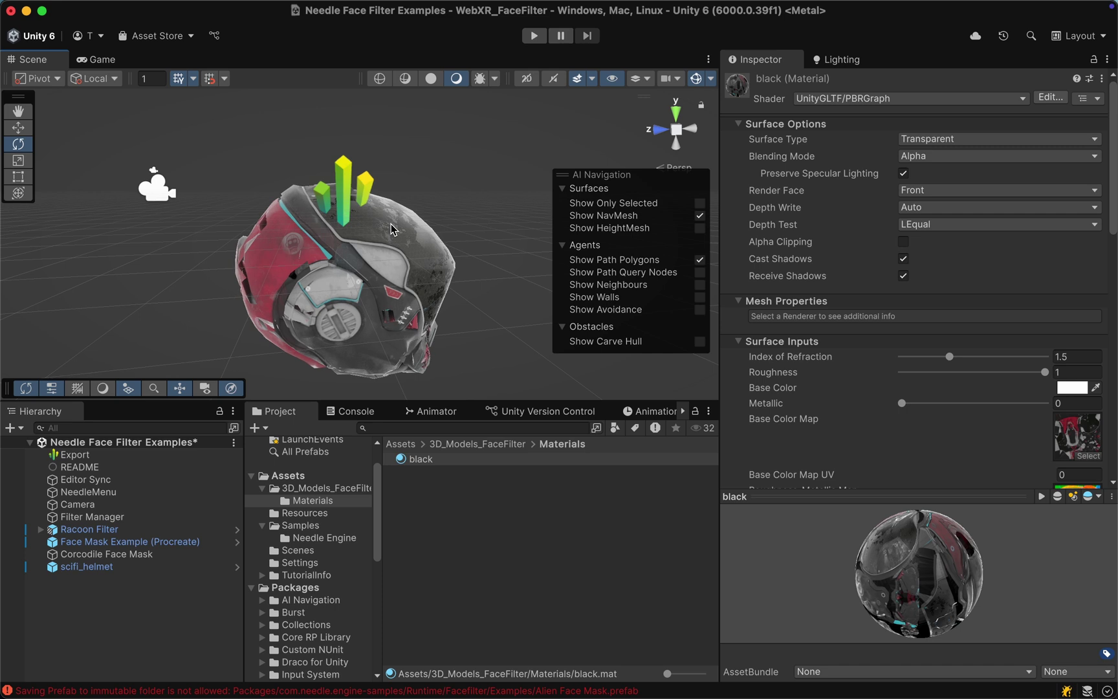
alt+drag(391, 229, 298, 219)
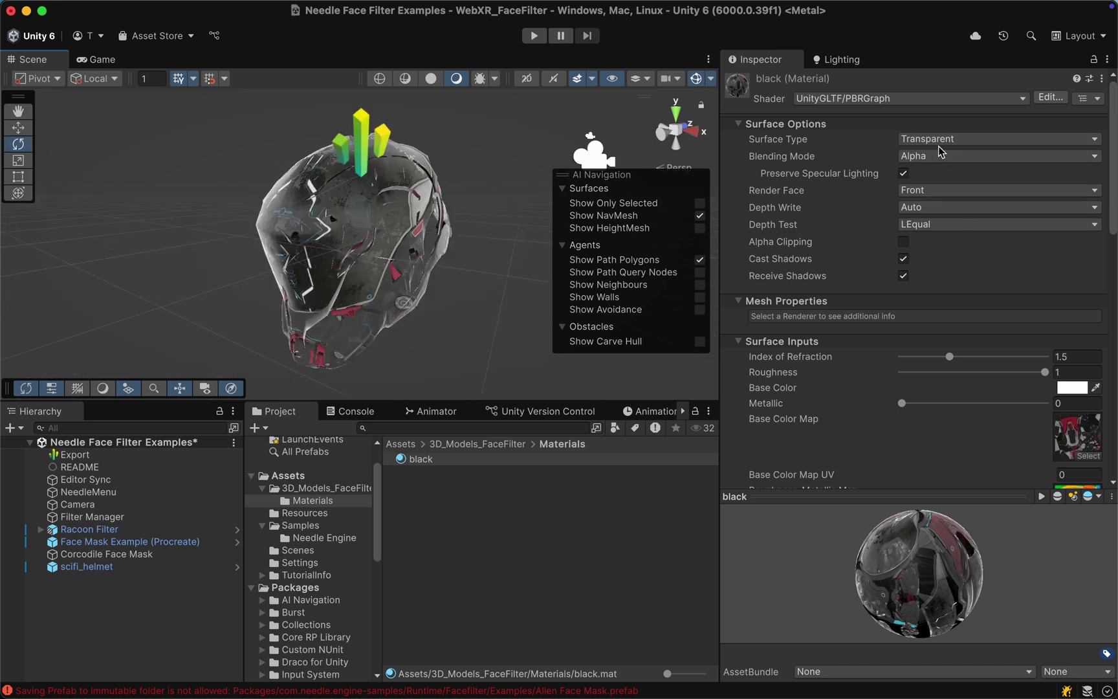
click(943, 139)
click(945, 137)
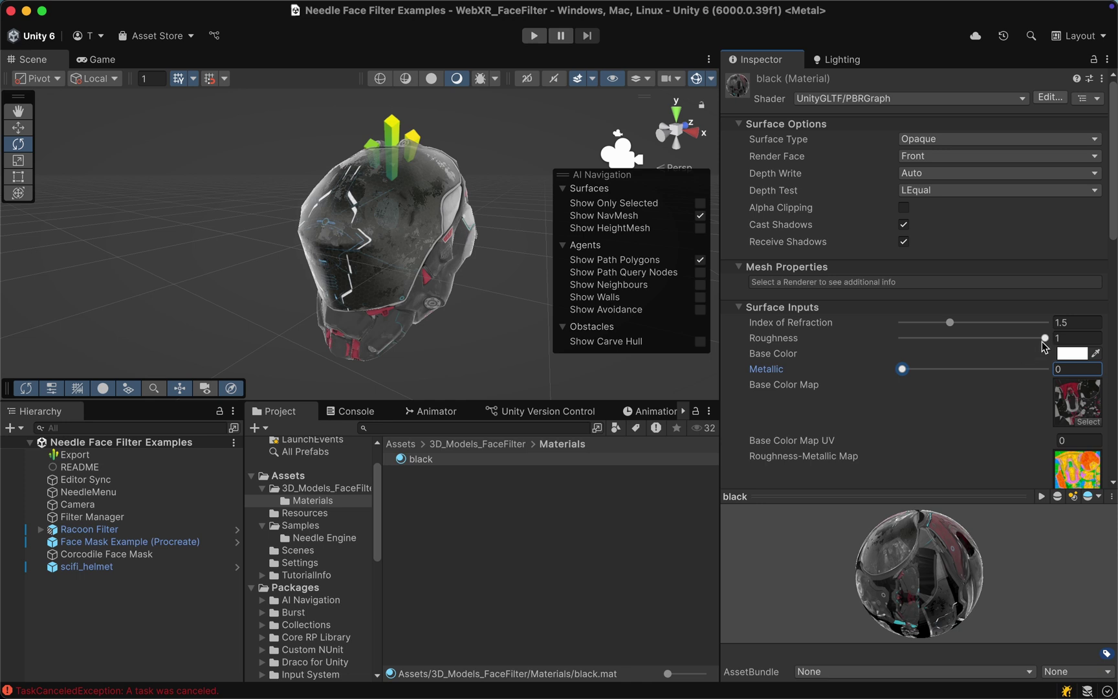
Lower the material's roughness from 1 to 0 and turn EnableTransmissionDispersion off
drag(1043, 342, 883, 345)
scroll(987, 343, down, 10)
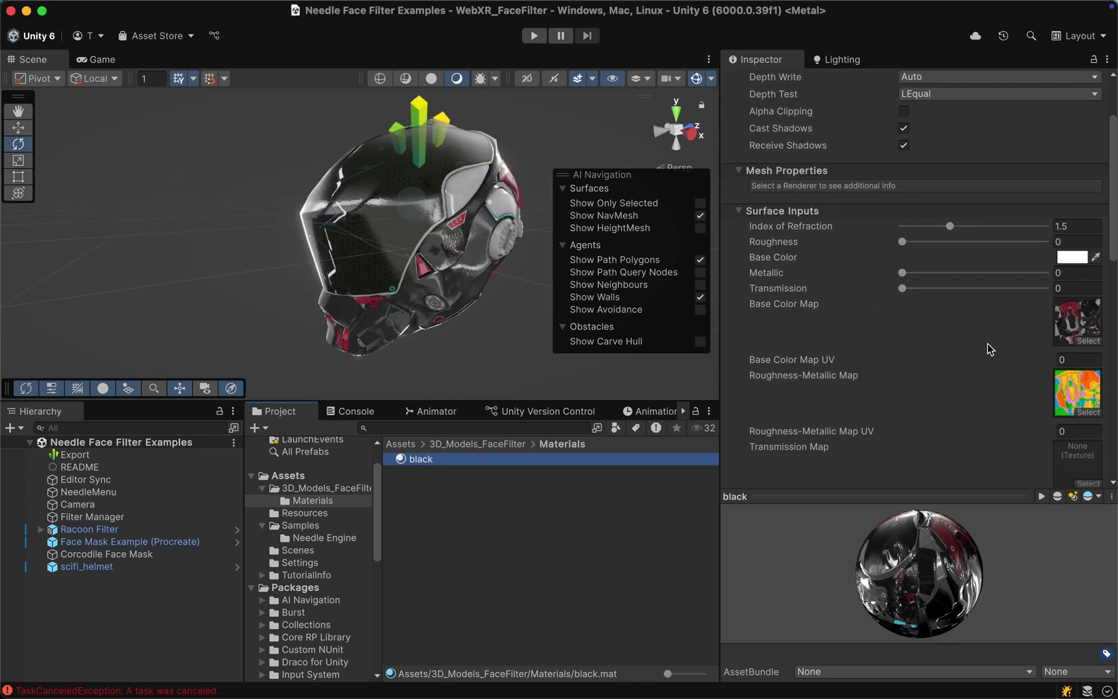
scroll(989, 347, down, 5)
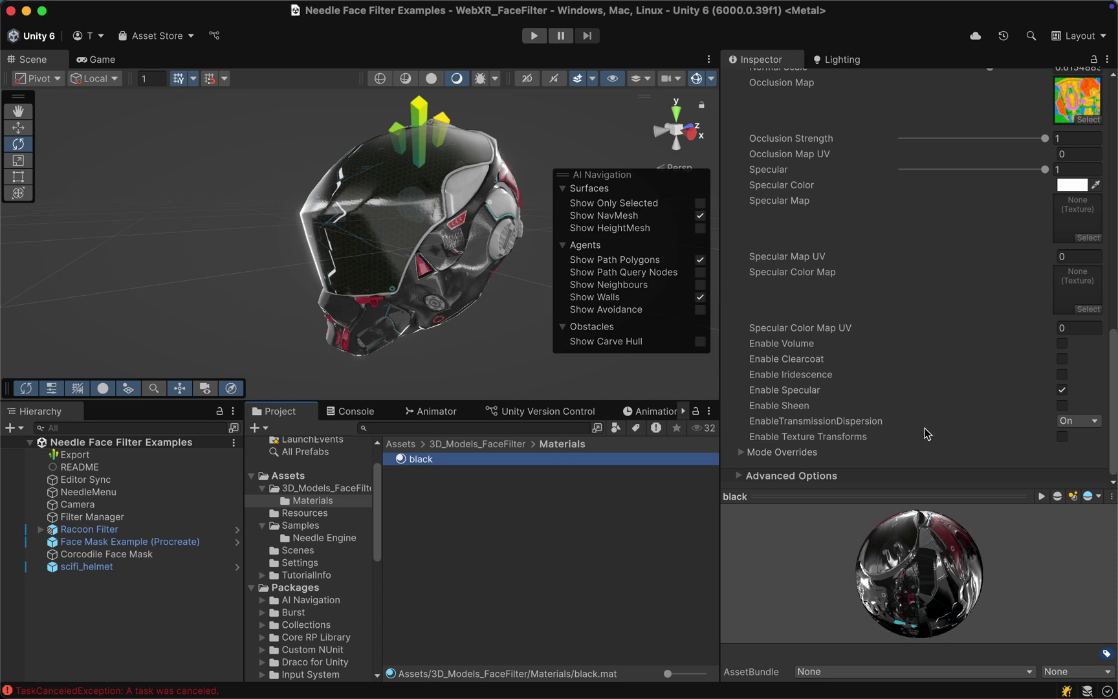
click(1065, 422)
click(1068, 420)
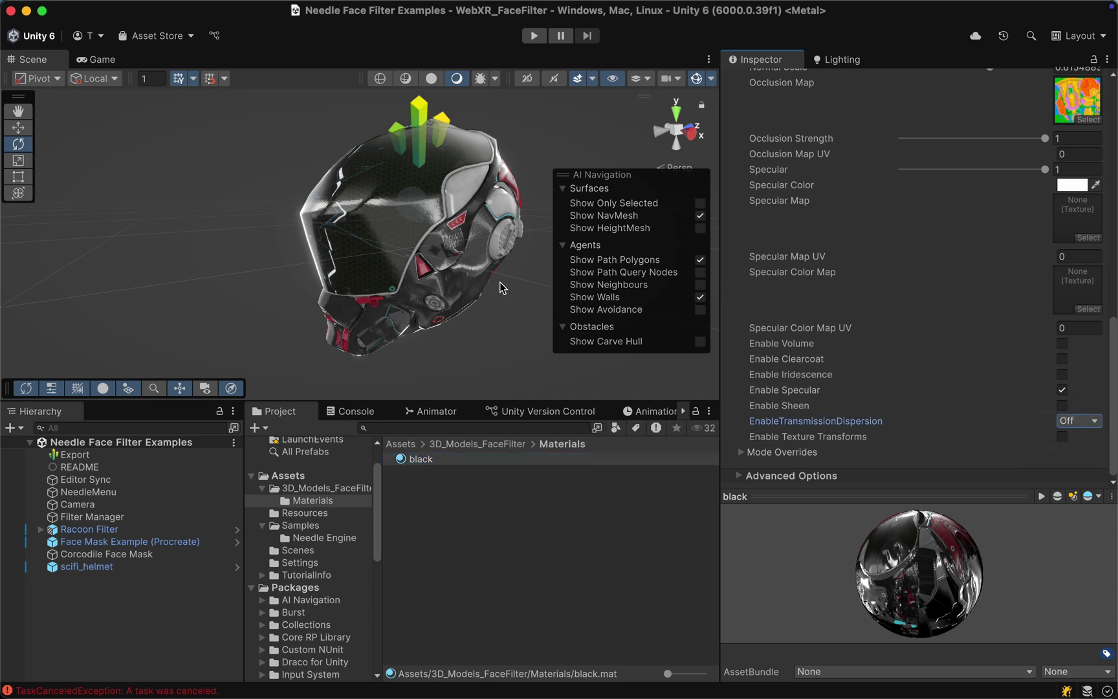
Apply all overrides from the scifi_helmet object to its prefab
click(101, 567)
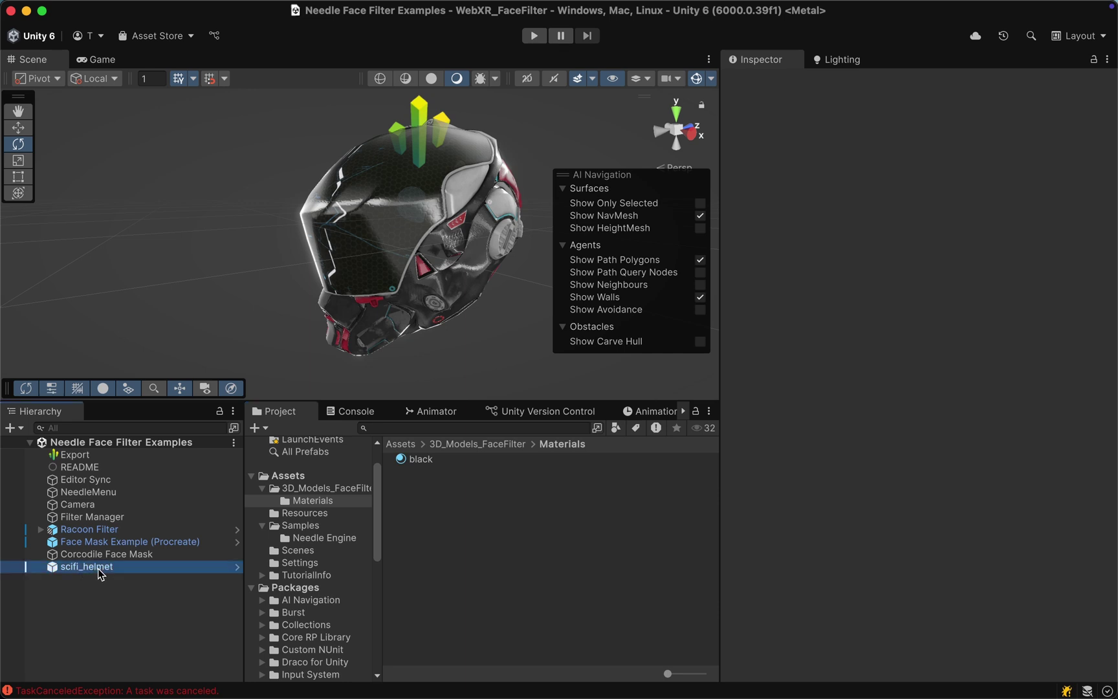
click(855, 143)
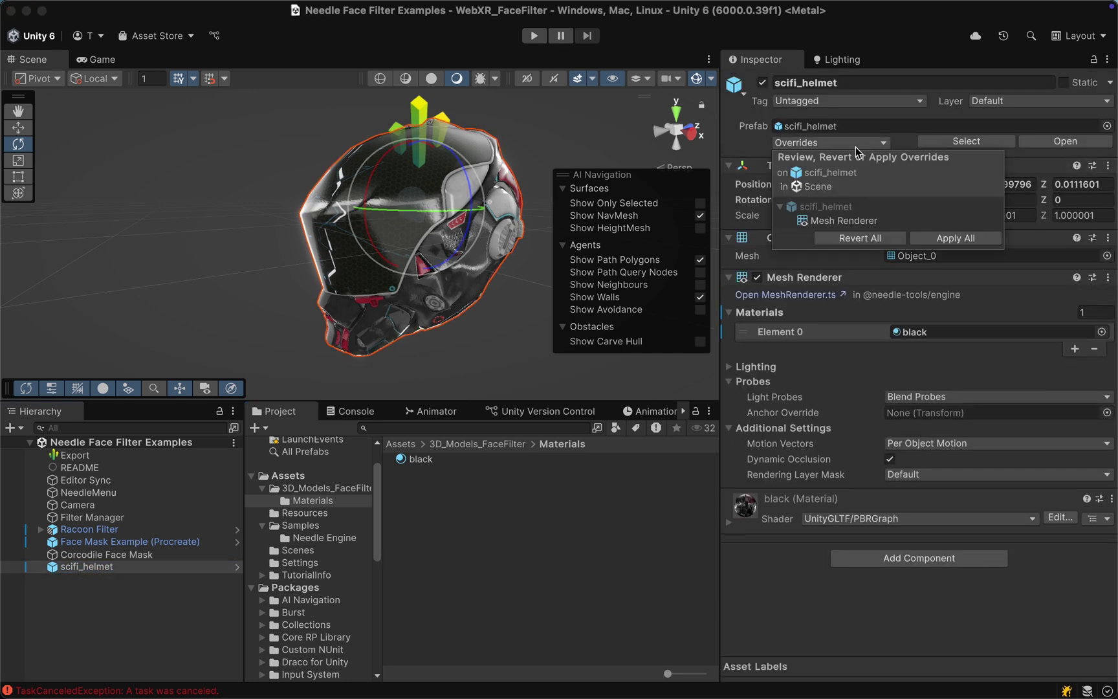
click(950, 239)
Delete the scifi_helmet object from the Hierarchy
right_click(119, 573)
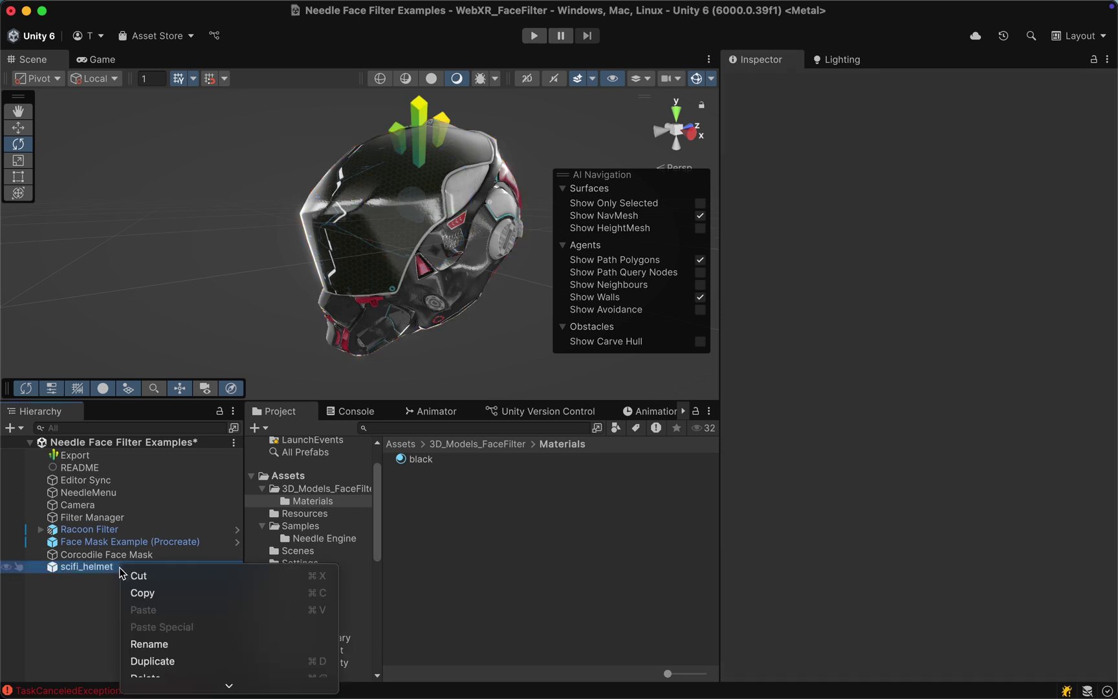
click(150, 571)
click(508, 445)
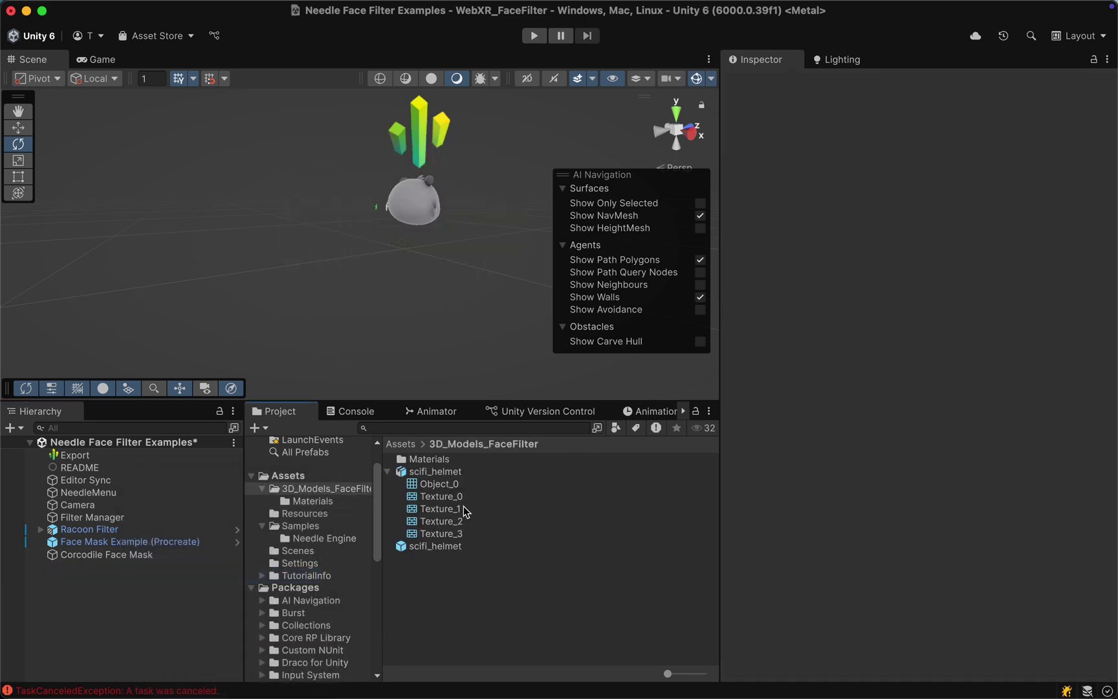
Drop the scifi_helmet prefab into the scene, delete it again, and select Filter Manager
drag(435, 546, 195, 630)
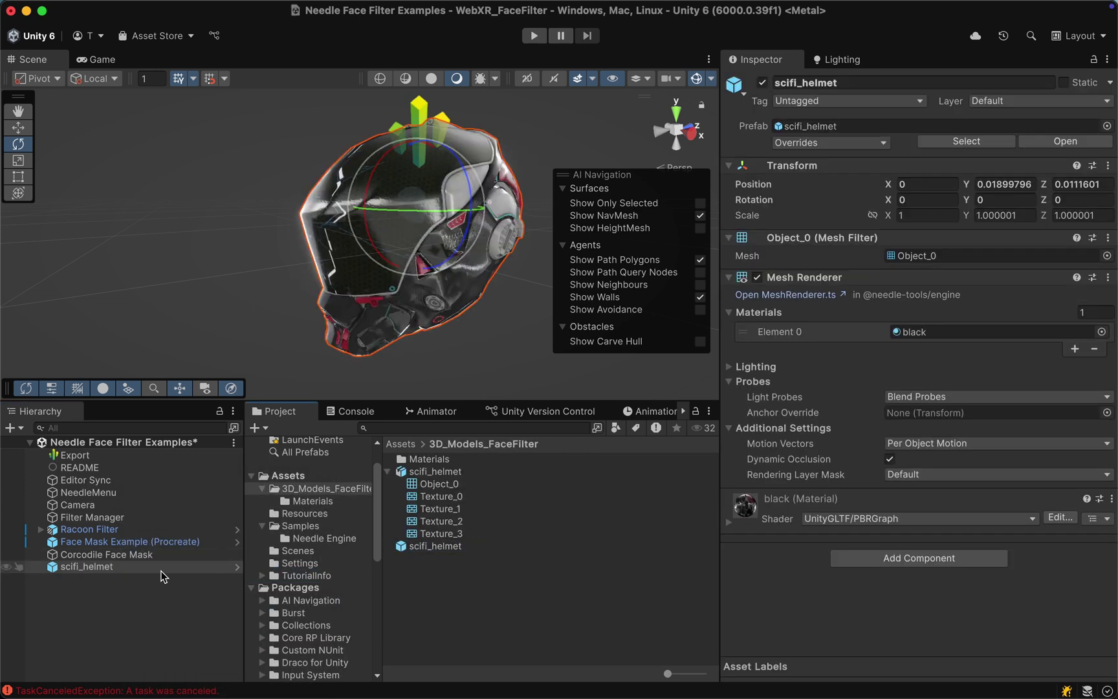
right_click(160, 567)
click(240, 627)
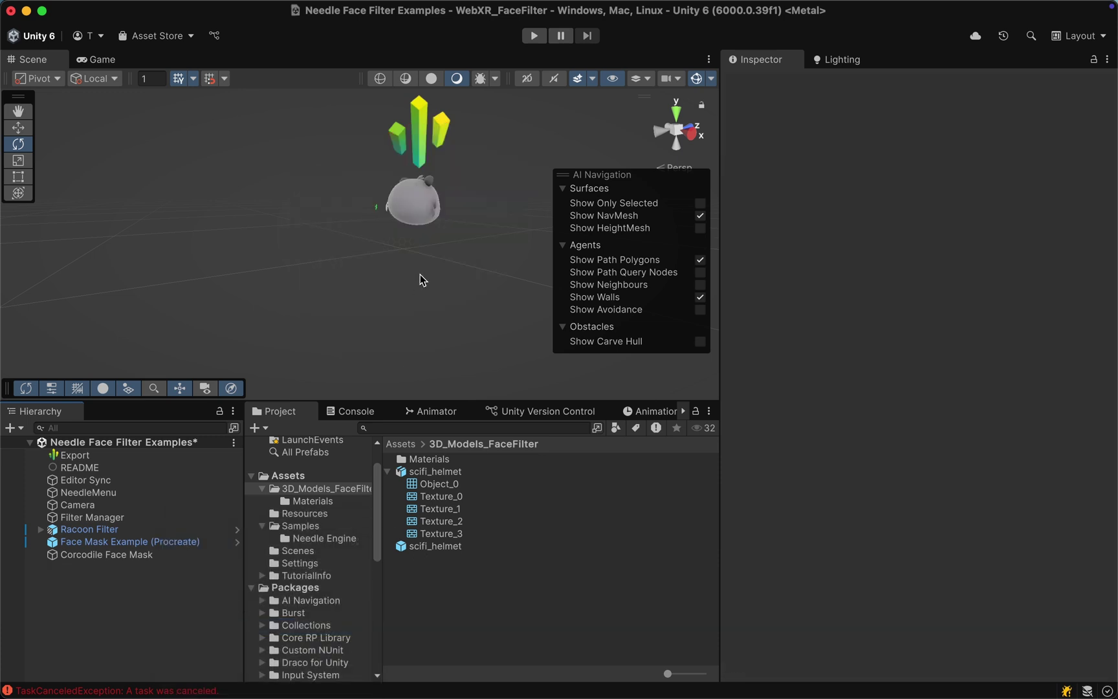
click(123, 521)
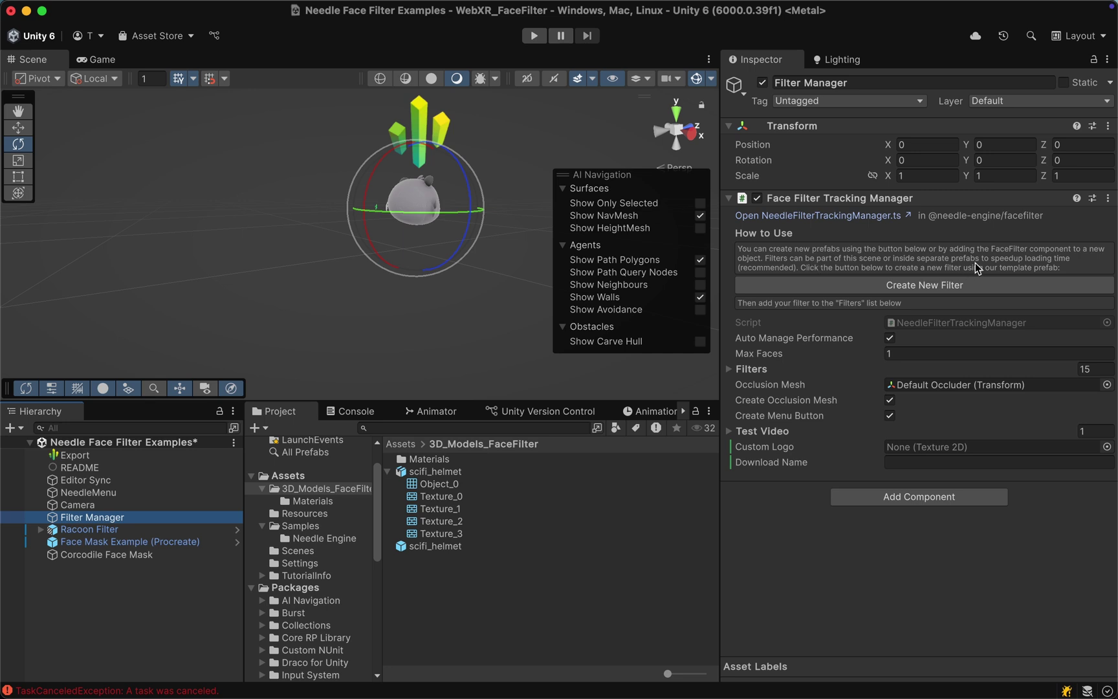
Create a new filter prefab with Create New Filter and orbit around its head and cactus
click(946, 284)
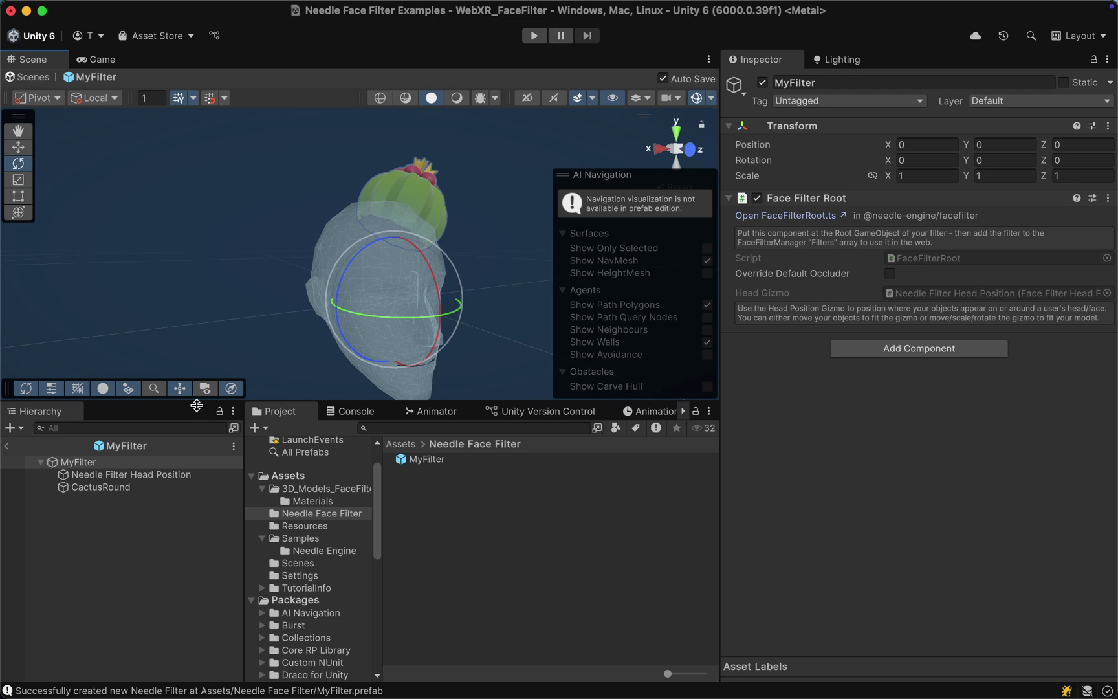
drag(196, 405, 197, 503)
alt+drag(391, 324, 80, 205)
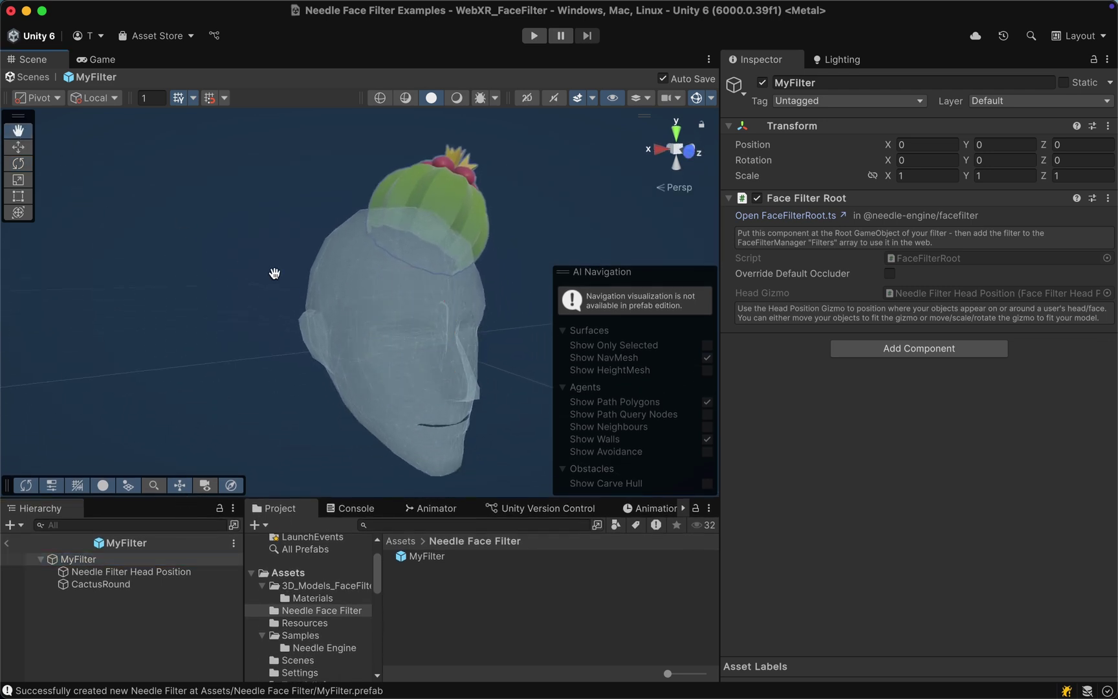
alt+drag(274, 273, 230, 257)
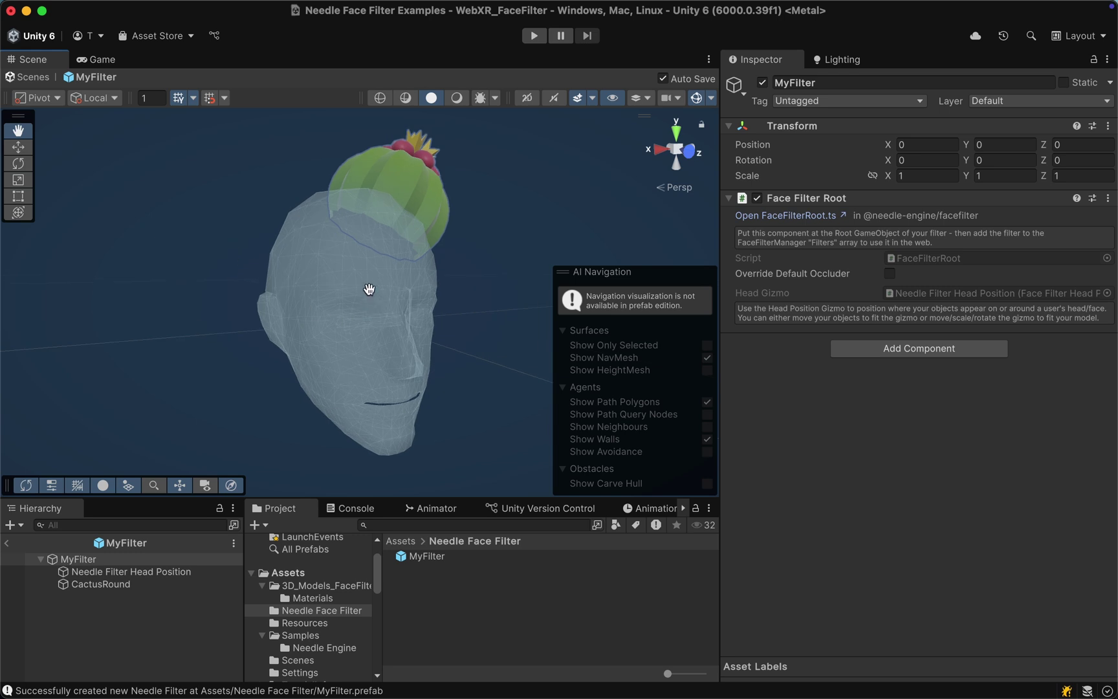
Delete the placeholder CactusRound model and select the MyFilter prefab asset
key(w)
click(115, 584)
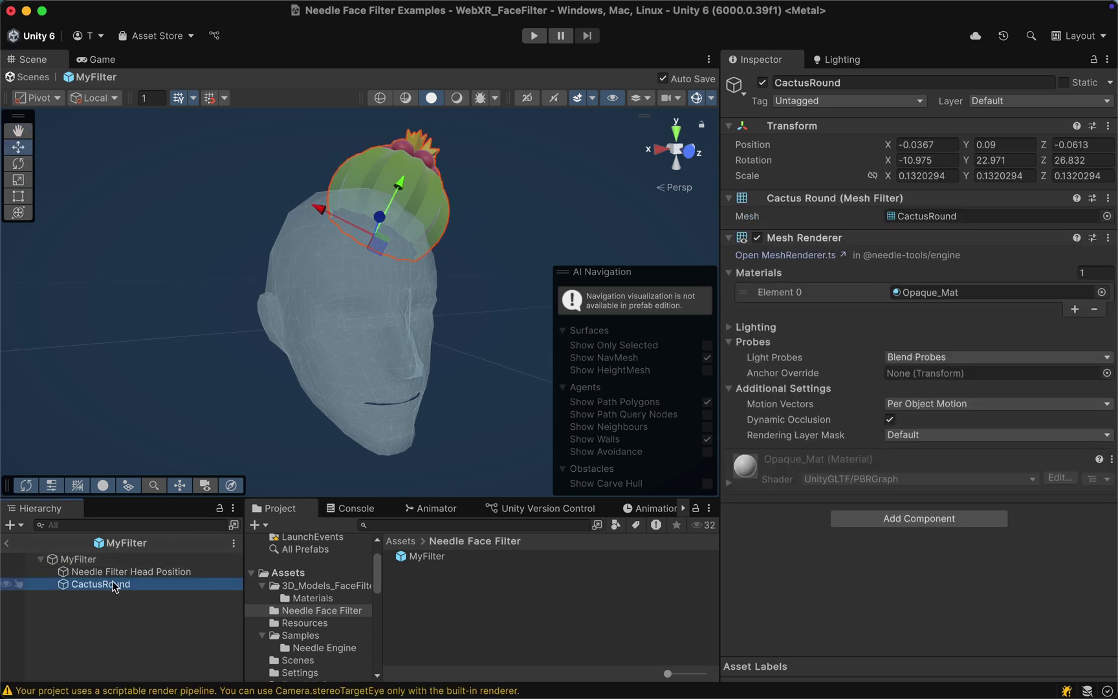
right_click(113, 586)
click(165, 590)
click(438, 560)
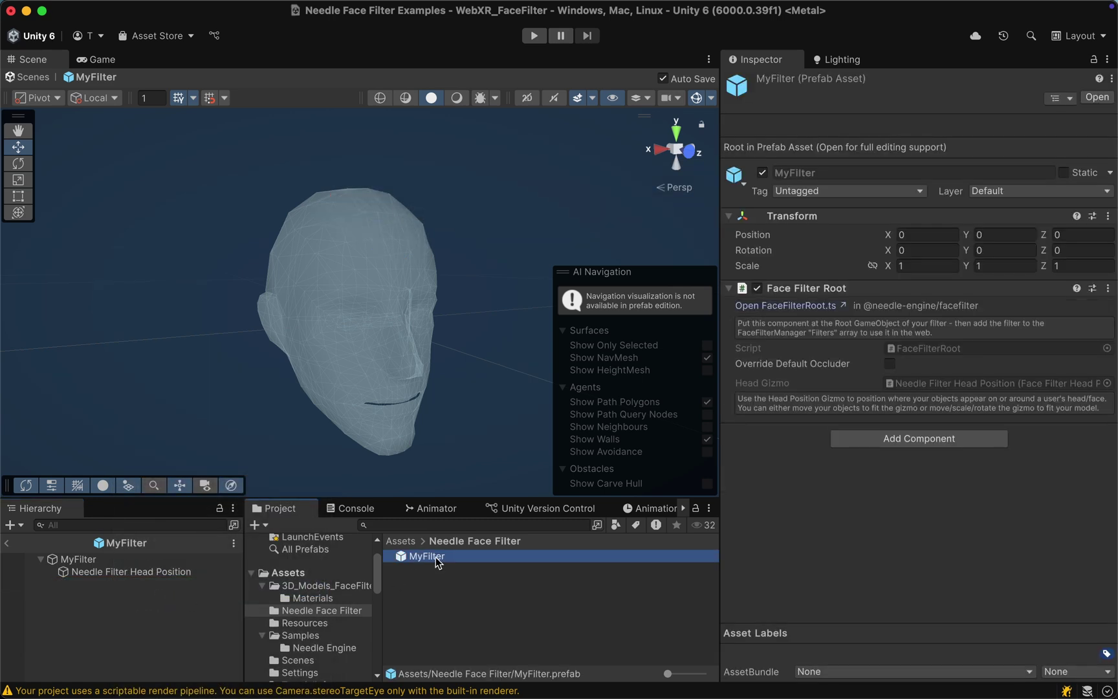
Rename the prefab to Sci-Fi_Helment and drag scifi_helmet into it
click(438, 560)
text(Sci-)
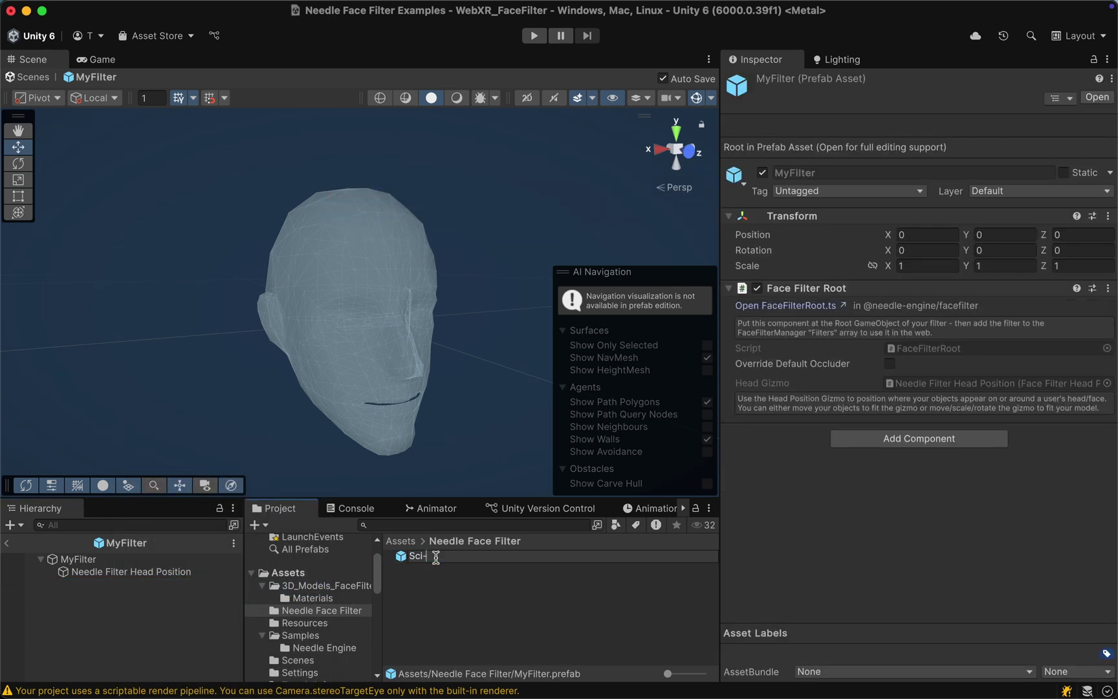
text(Fi_Helment)
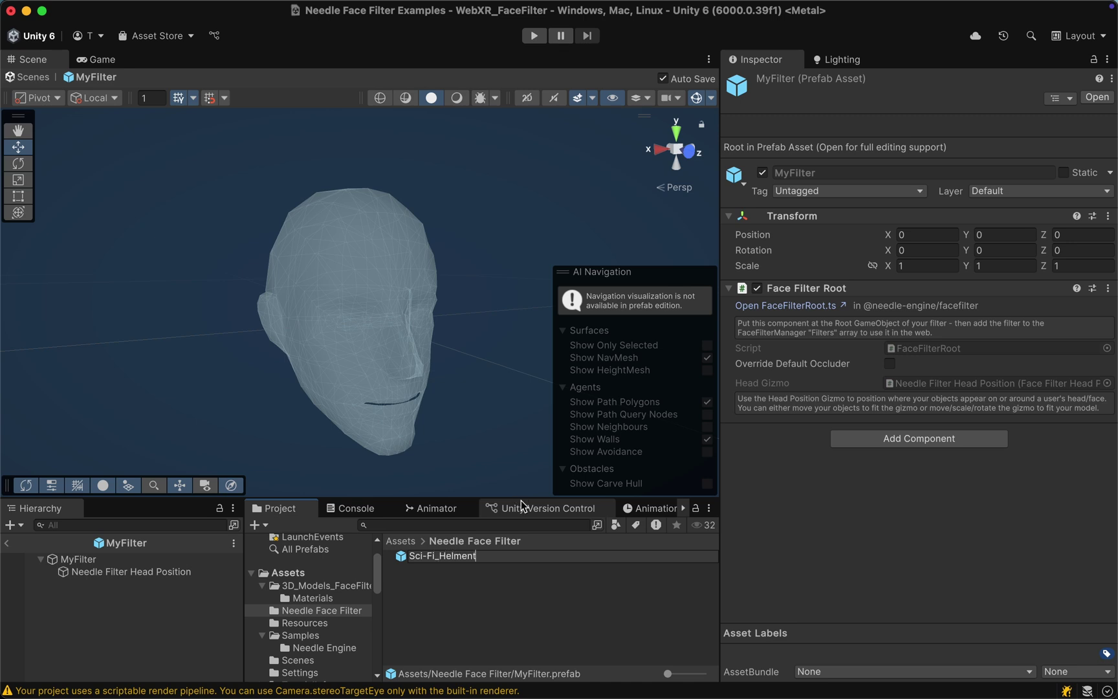
key(Return)
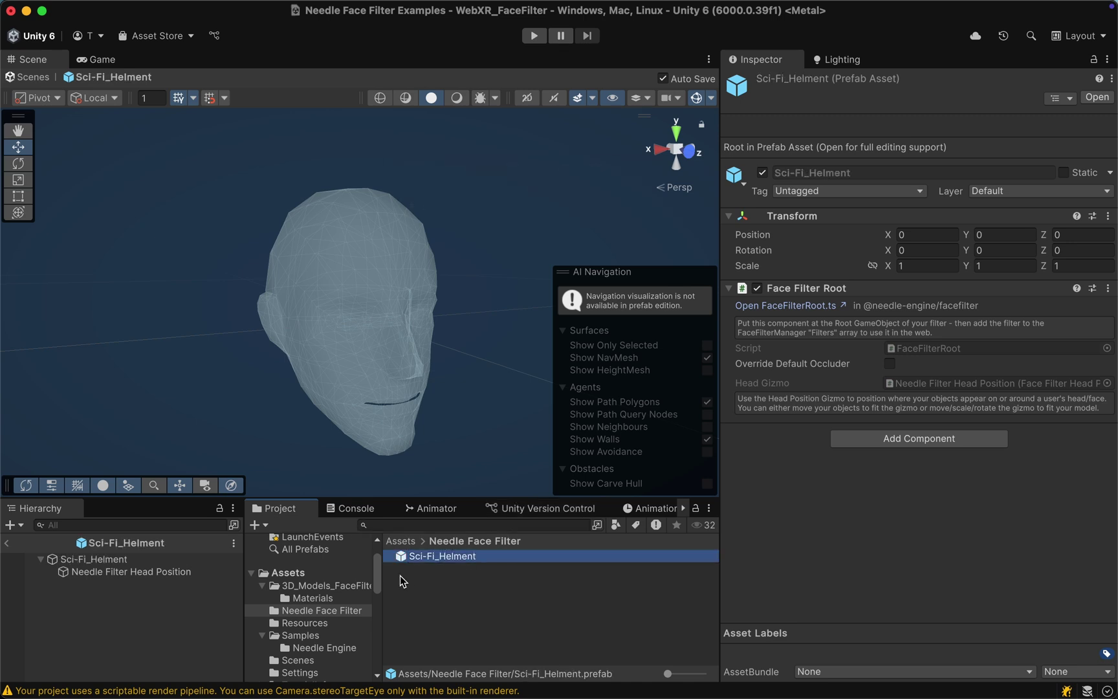
click(311, 586)
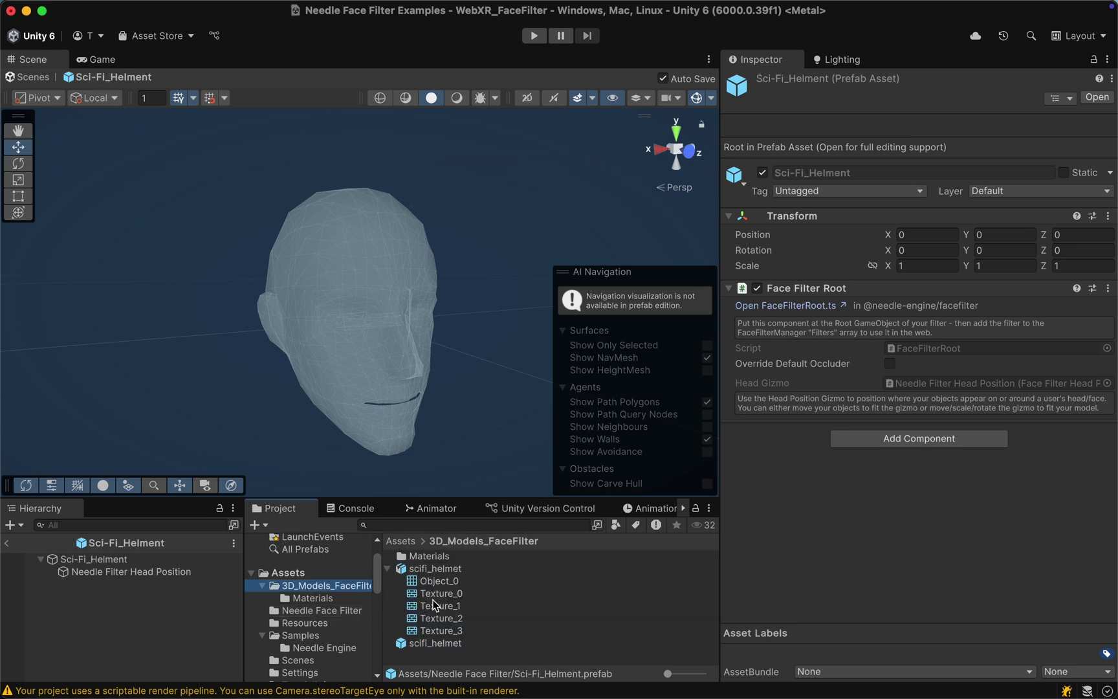
drag(435, 643, 124, 563)
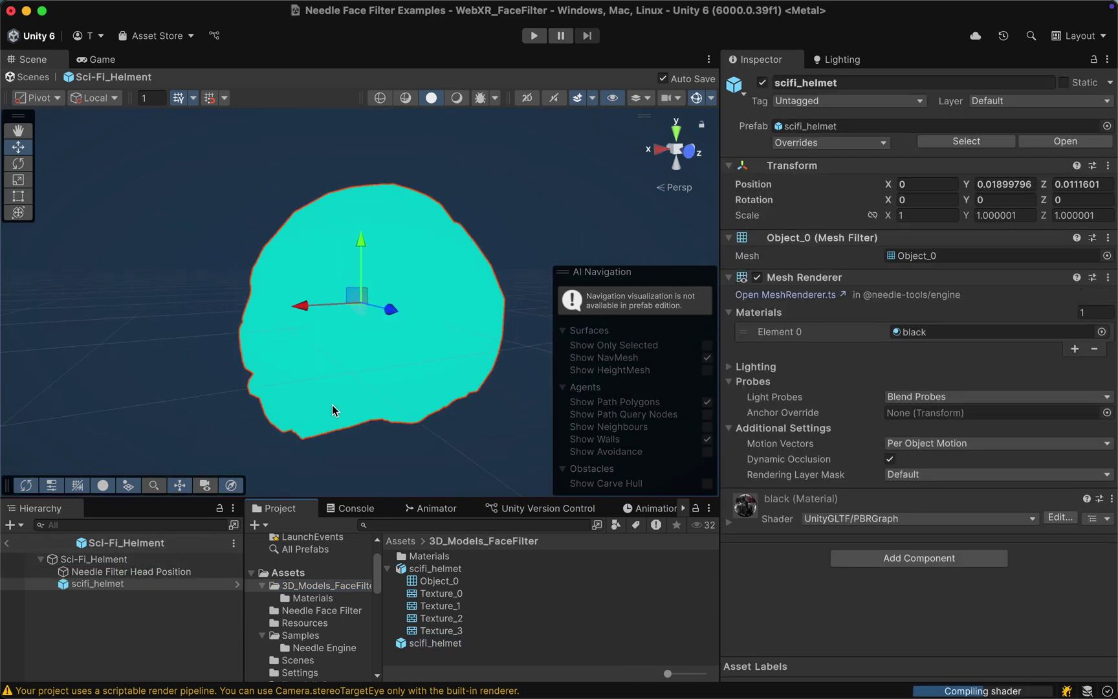
Lock the helmet's scale to uniform, try scale values, and rotate it 180° on Y
click(873, 215)
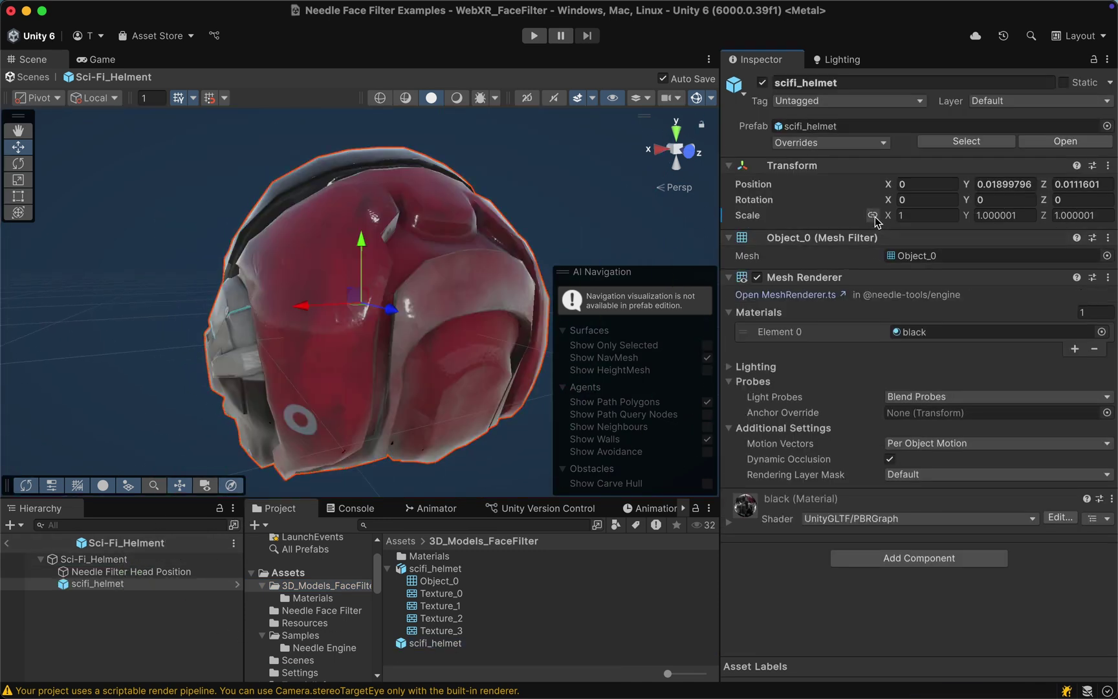
click(925, 215)
text(0.2)
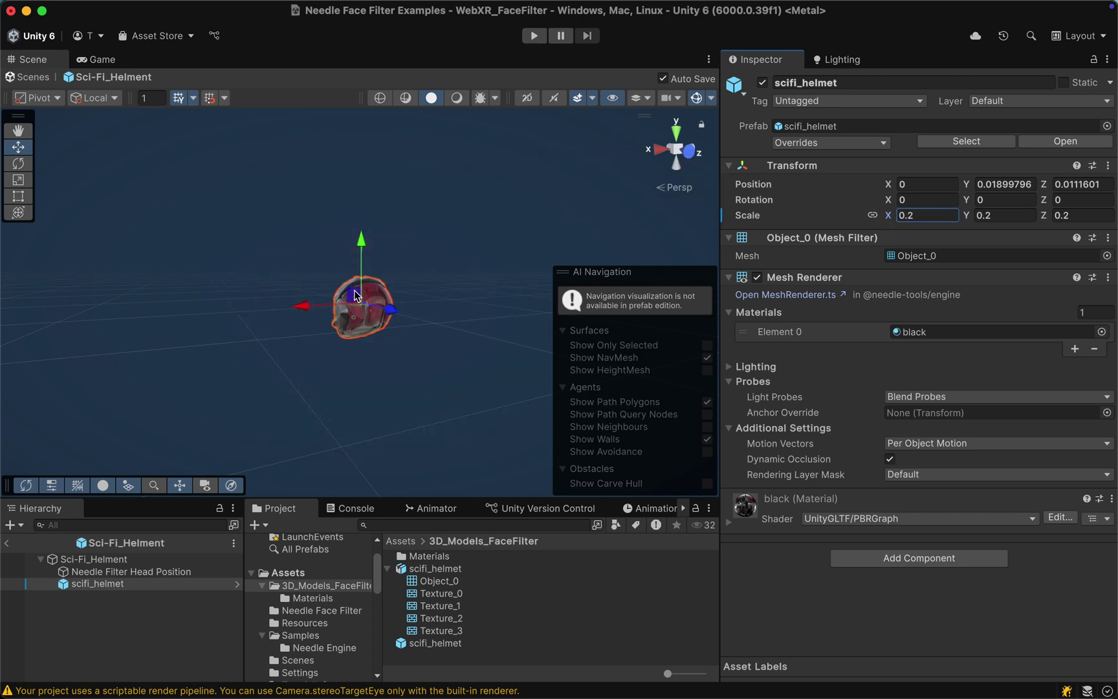
scroll(356, 296, up, 5)
click(925, 215)
text(0)
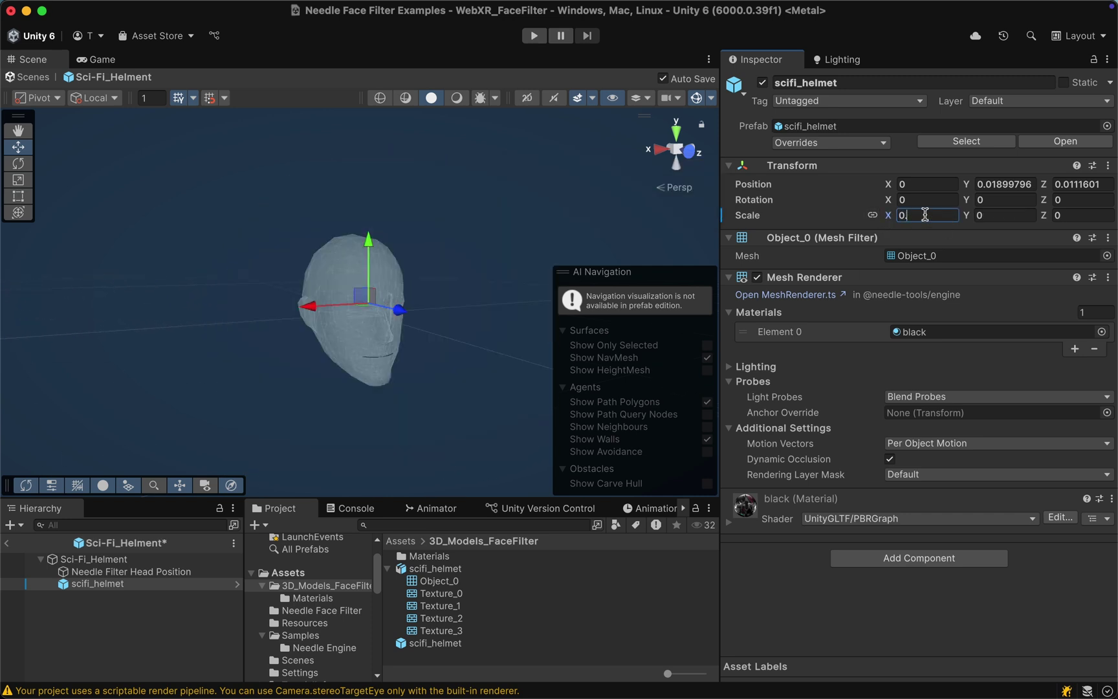
text(.1)
text(0.15)
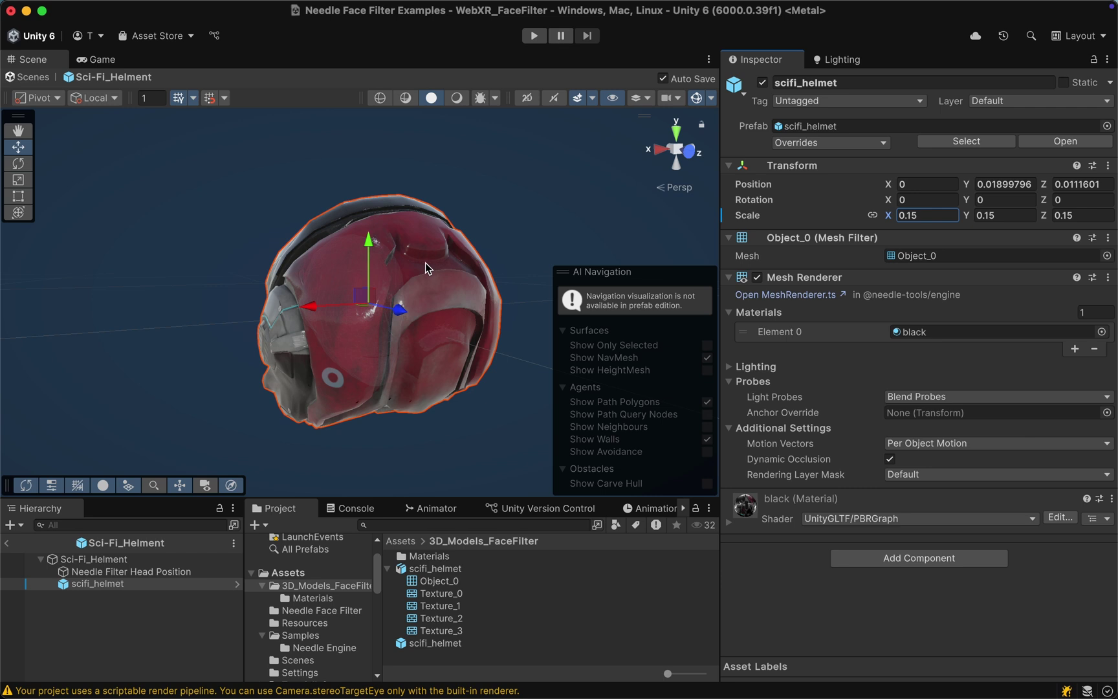
click(1002, 199)
text(180)
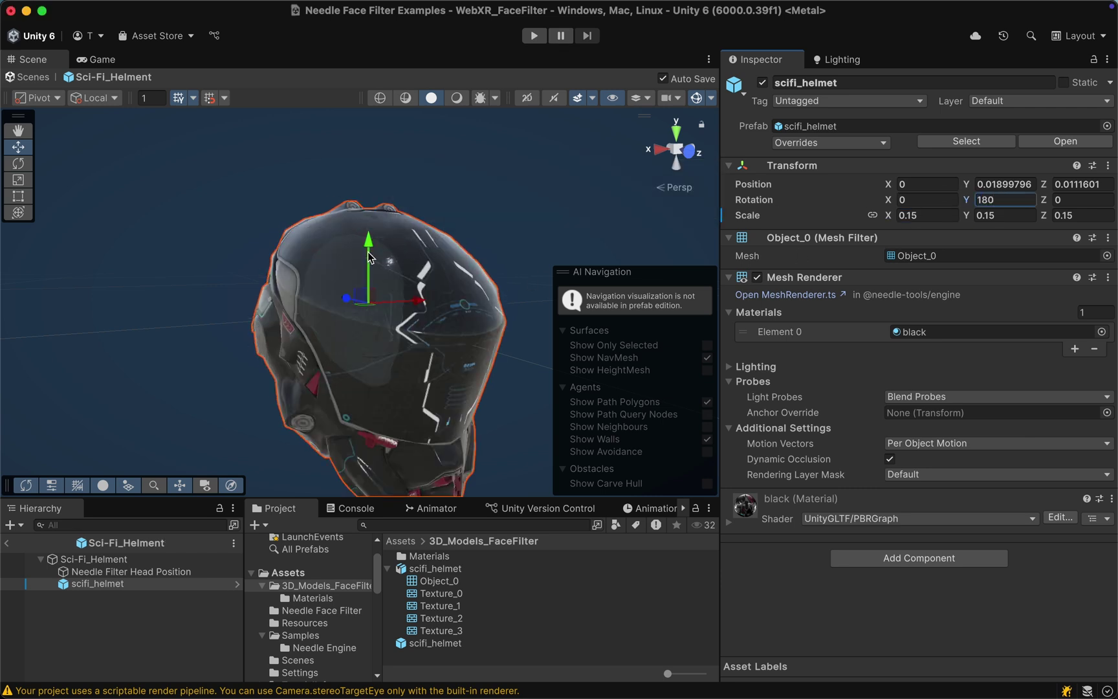
Set the helmet's scale to 0.1 and move it up and forward over the face
drag(375, 258, 382, 267)
click(926, 215)
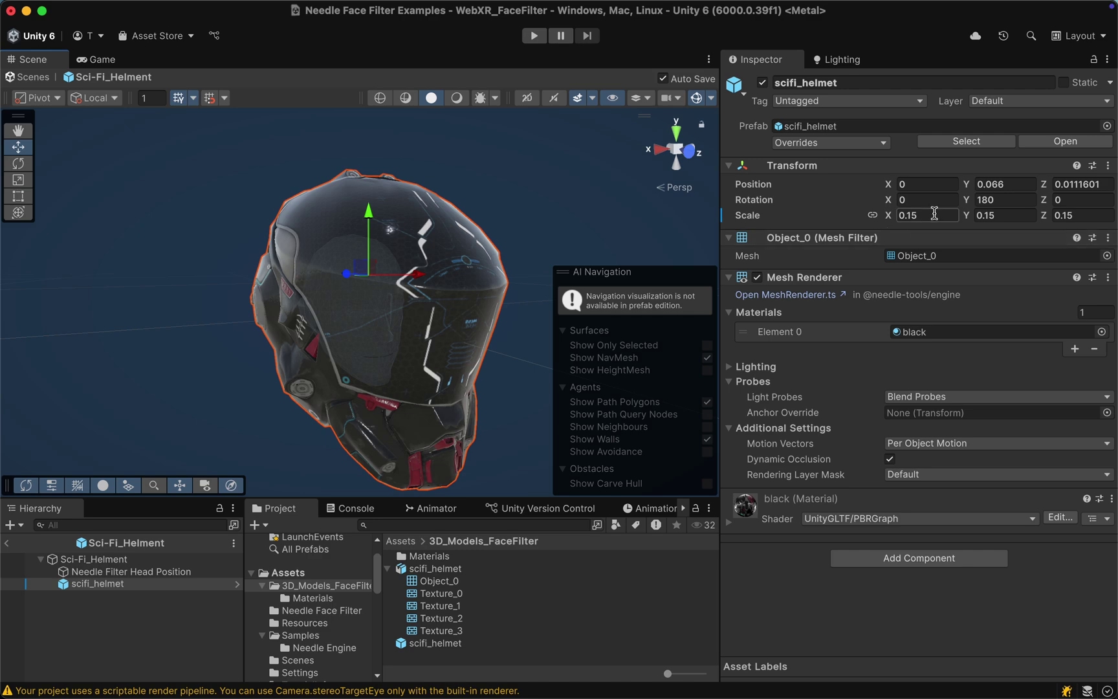
text(0.1)
key(Return)
drag(347, 273, 453, 343)
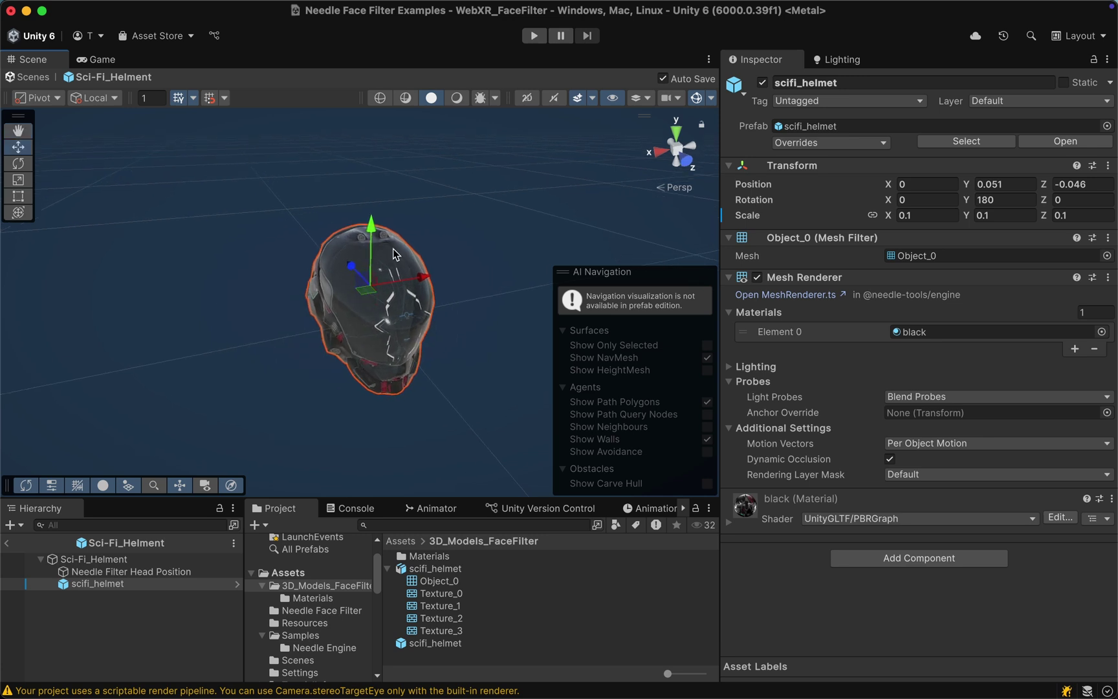
click(17, 546)
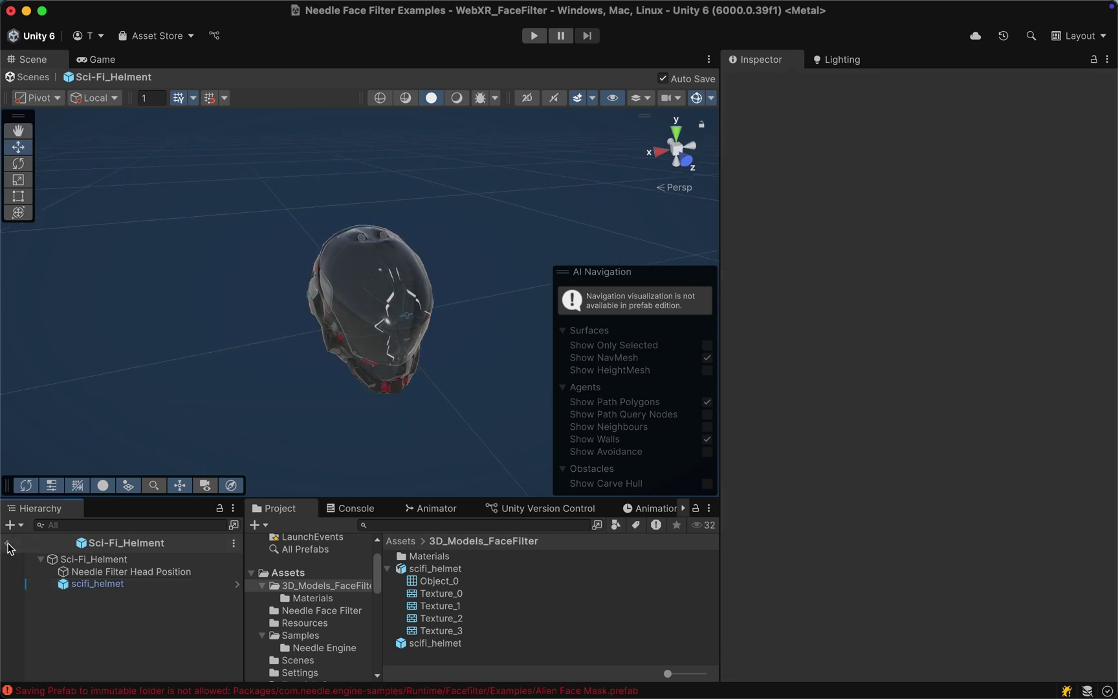
Exit prefab mode, enlarge the lower panels, and open the Needle Face Filter folder
click(8, 547)
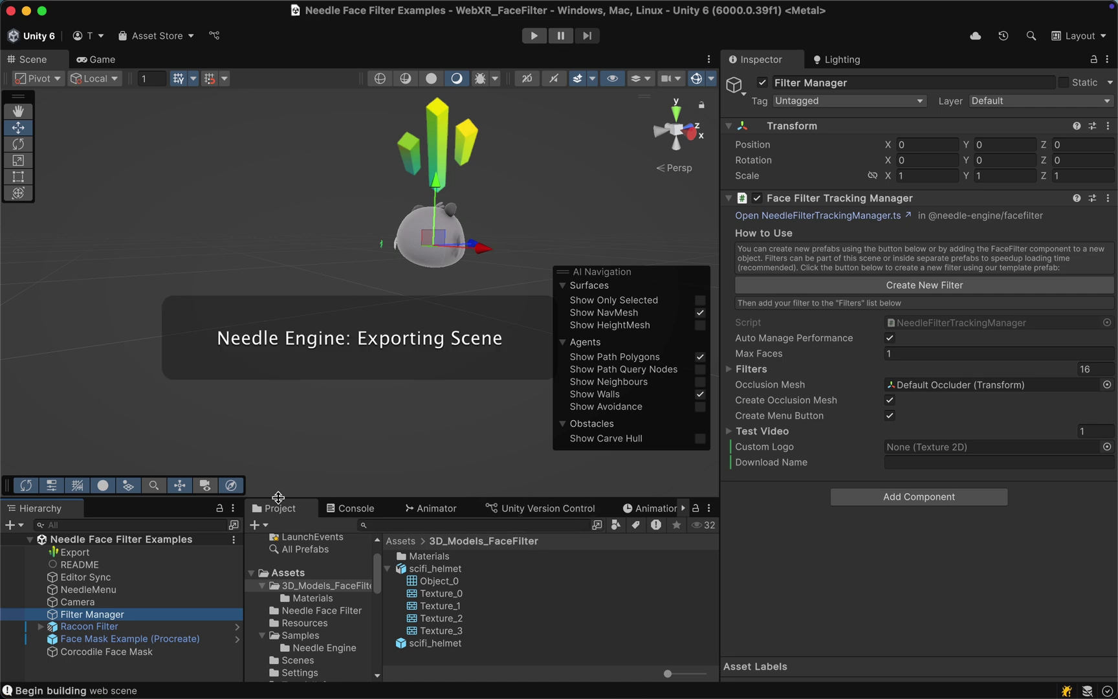
drag(278, 497, 295, 405)
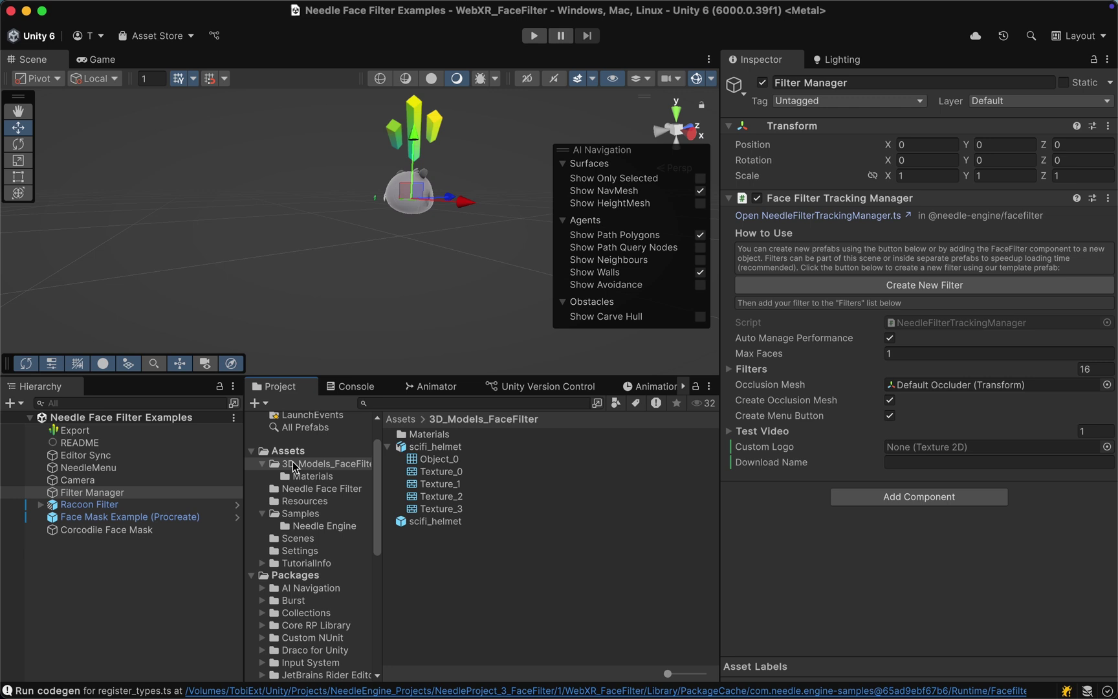
click(297, 489)
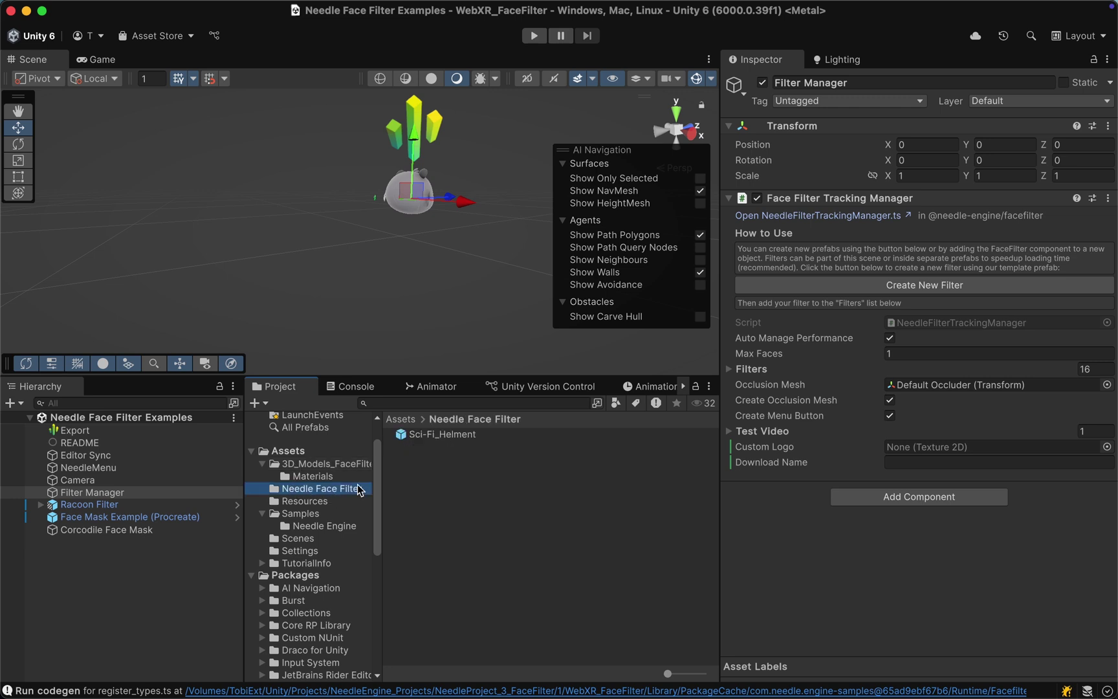
Add Sci-Fi_Helment to the Hierarchy and drag its Filters entry from Element 15 to the top
drag(442, 434, 110, 590)
click(104, 493)
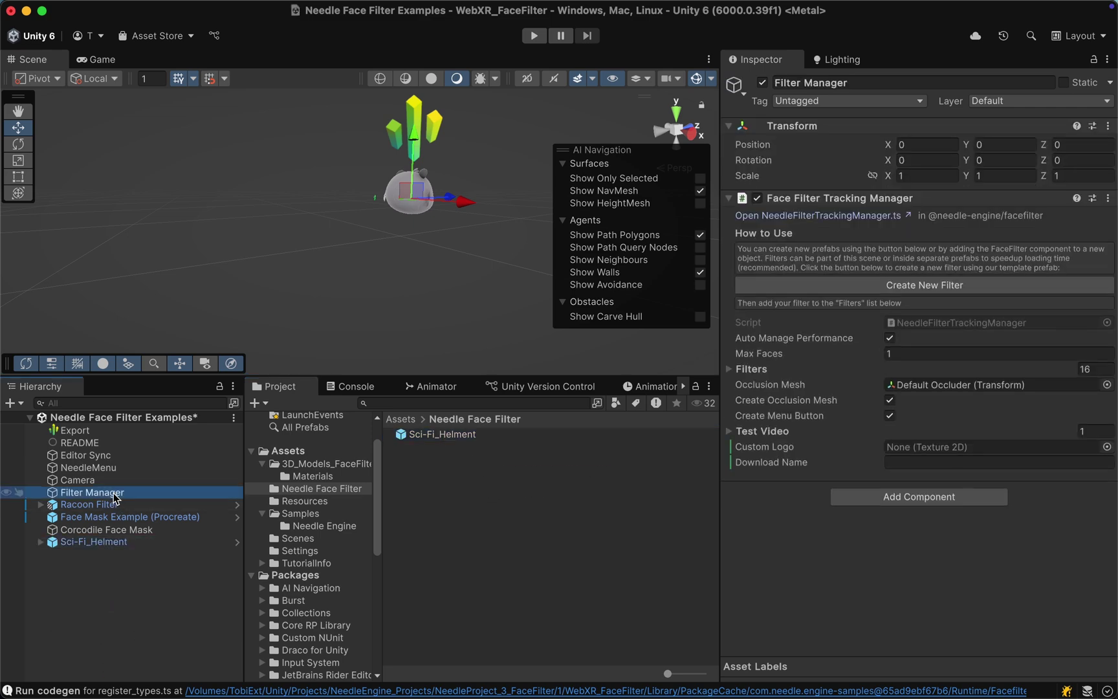
click(739, 369)
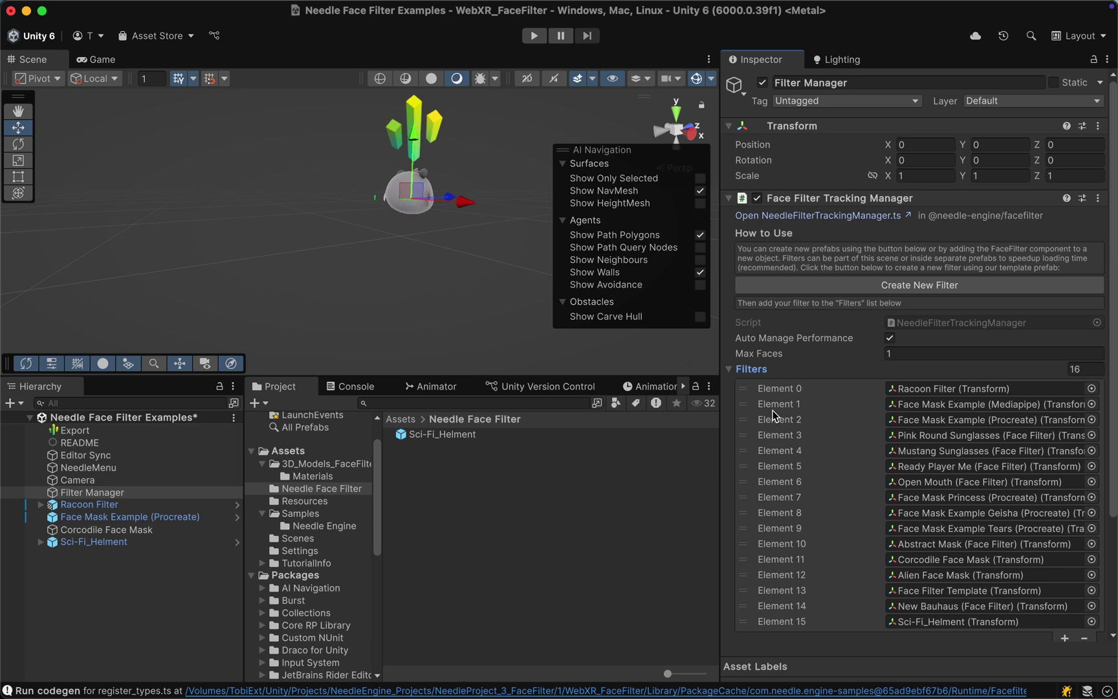
scroll(757, 466, down, 4)
click(741, 518)
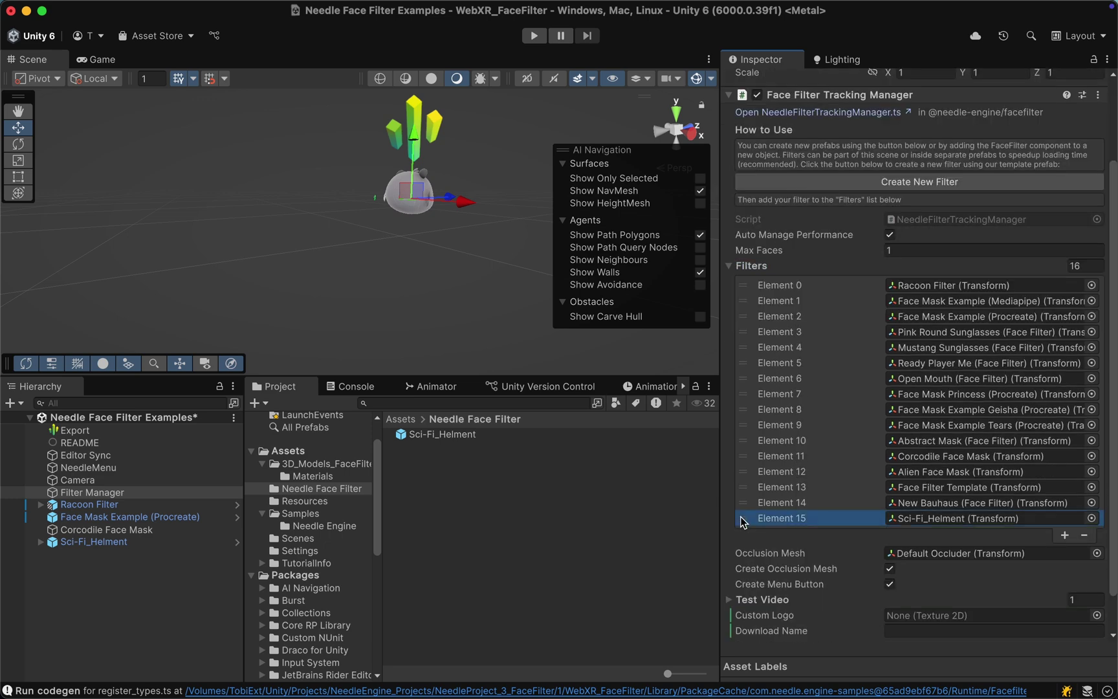
drag(742, 521, 748, 386)
drag(740, 298, 738, 291)
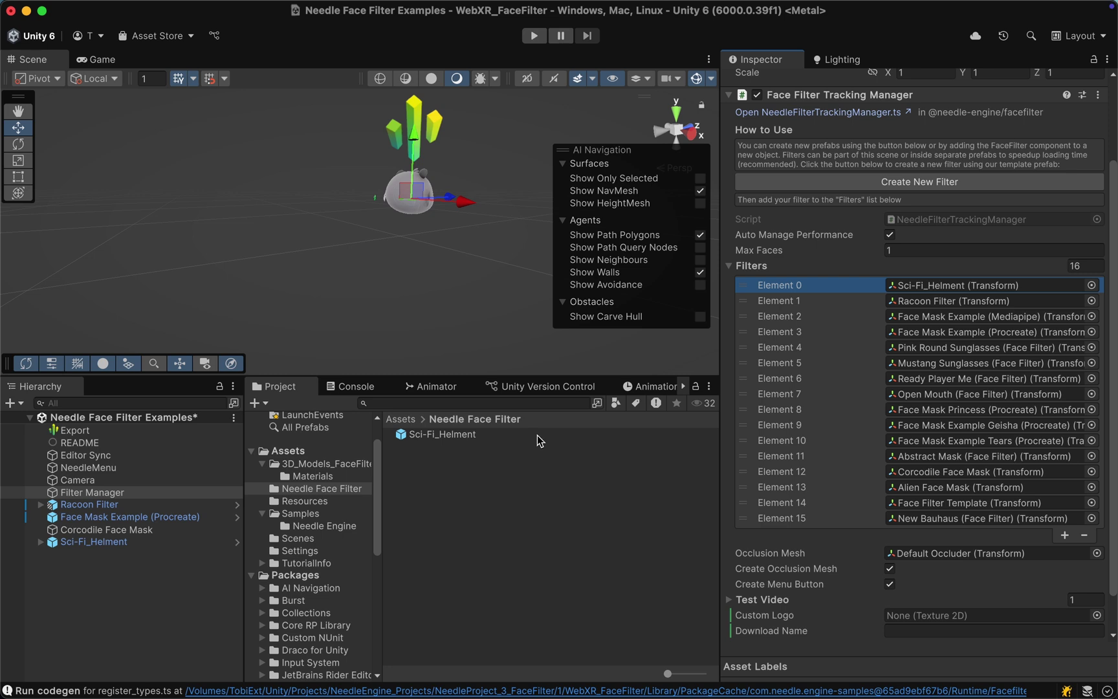
Select the Sci-Fi_Helment instance and orbit the Scene view to inspect it
click(150, 542)
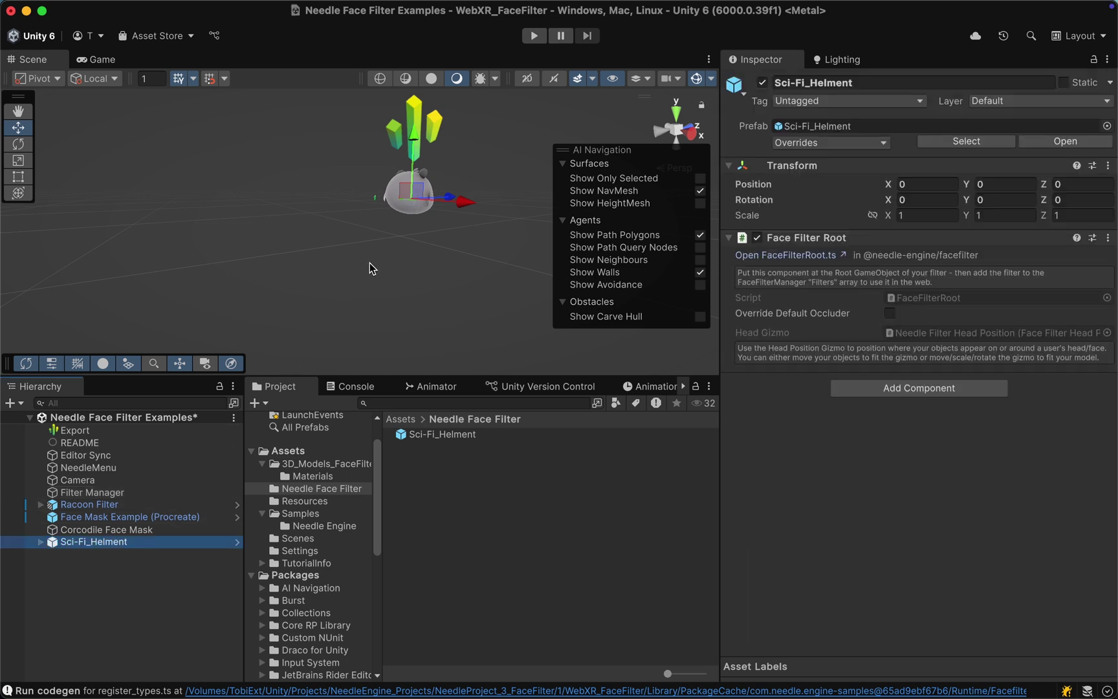
alt+drag(372, 268, 267, 224)
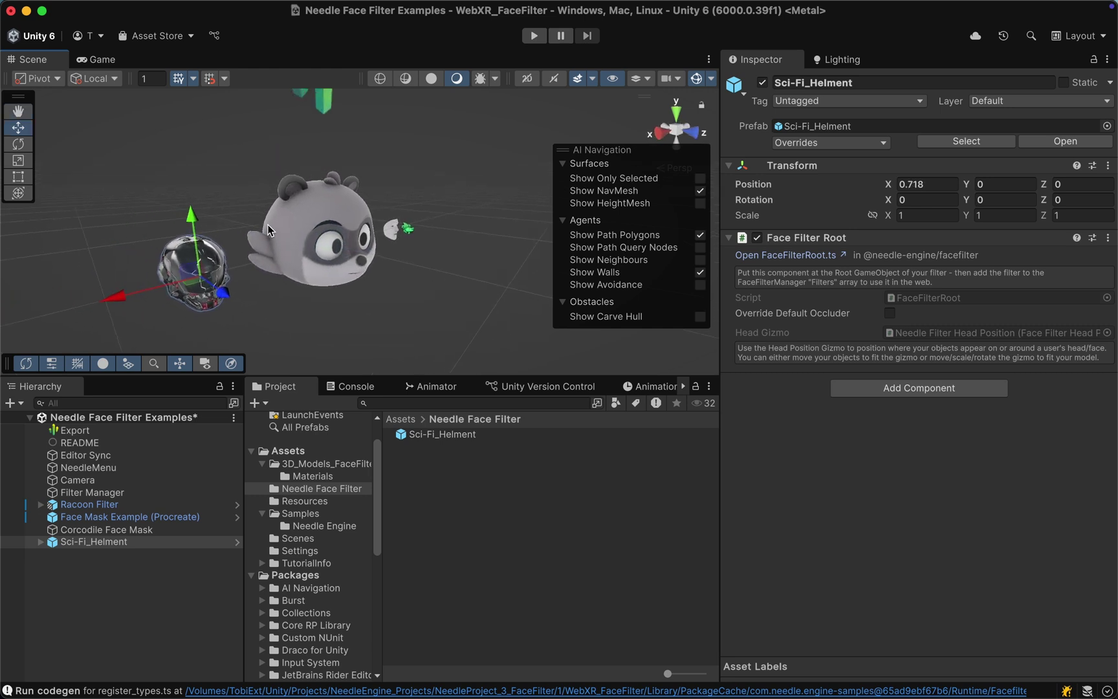
click(109, 562)
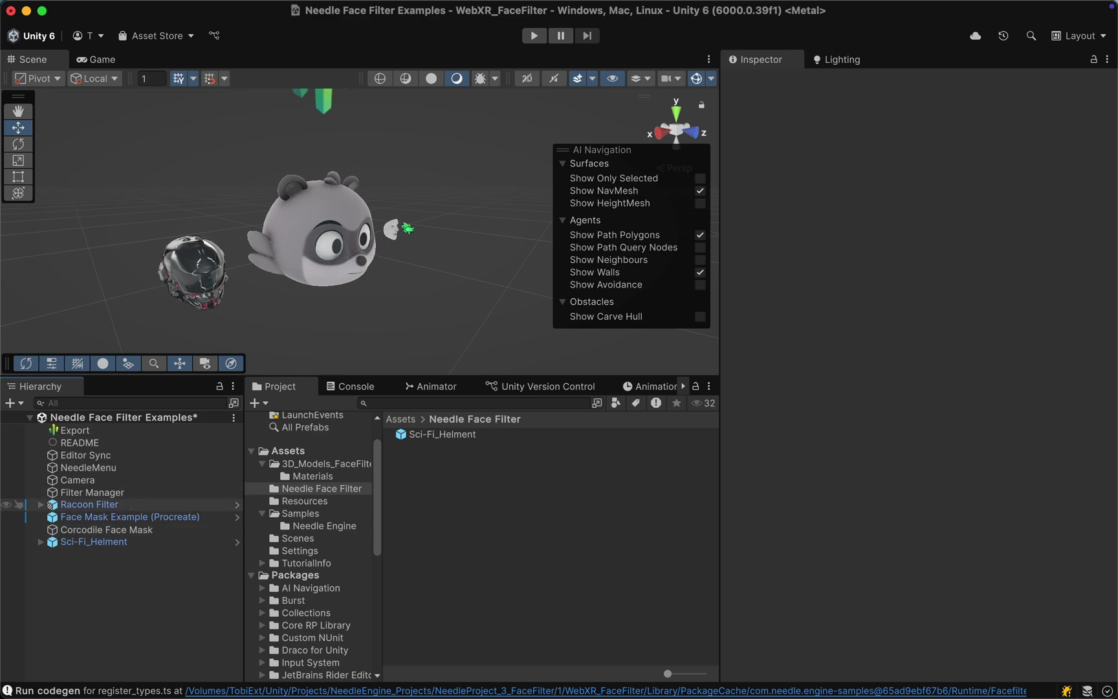
Open a local browser preview of the face filter via Export's Open Server
click(116, 494)
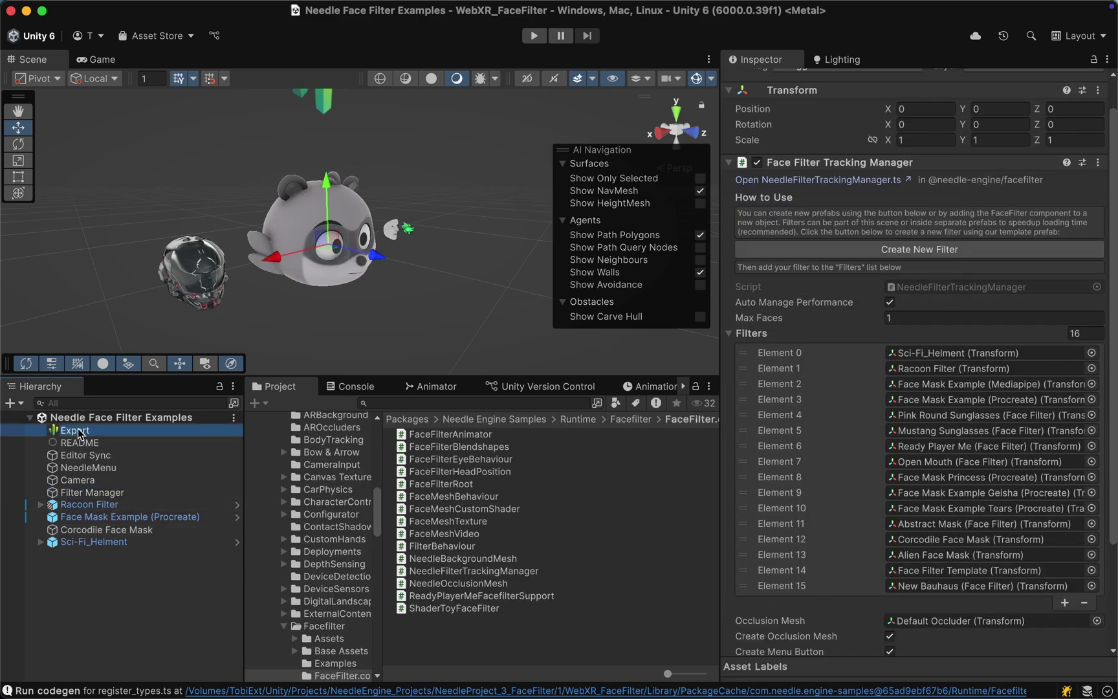
click(77, 432)
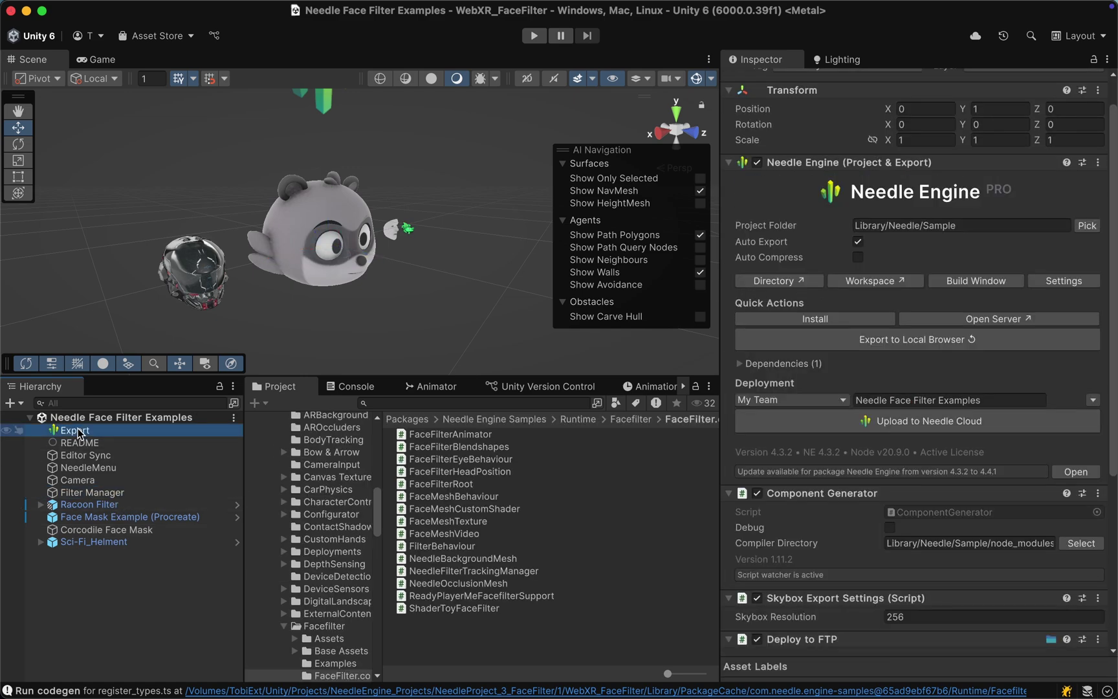
click(1030, 317)
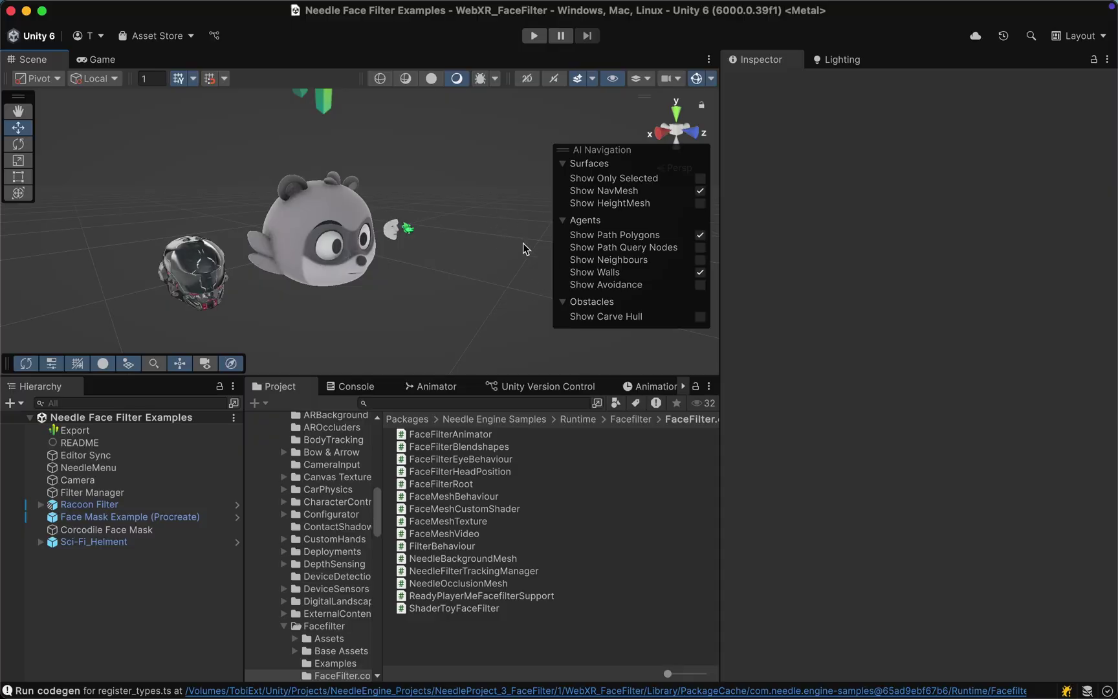
Deactivate the Sci-Fi_Helment object, save the scene with Cmd+S, and reselect Export
click(123, 544)
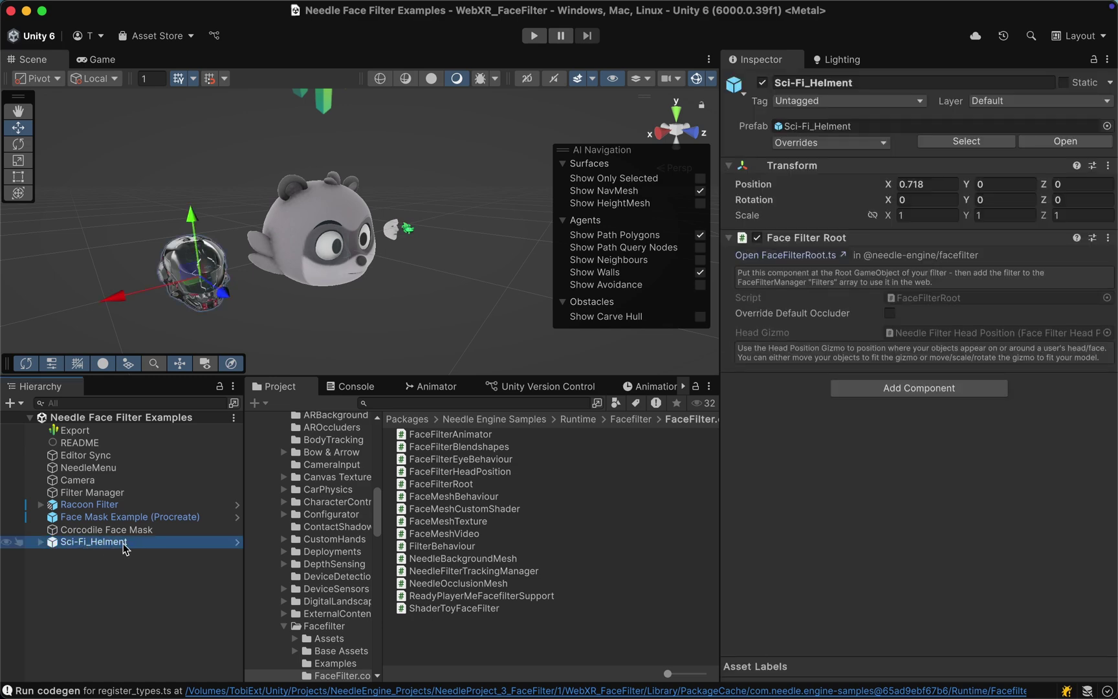
click(762, 83)
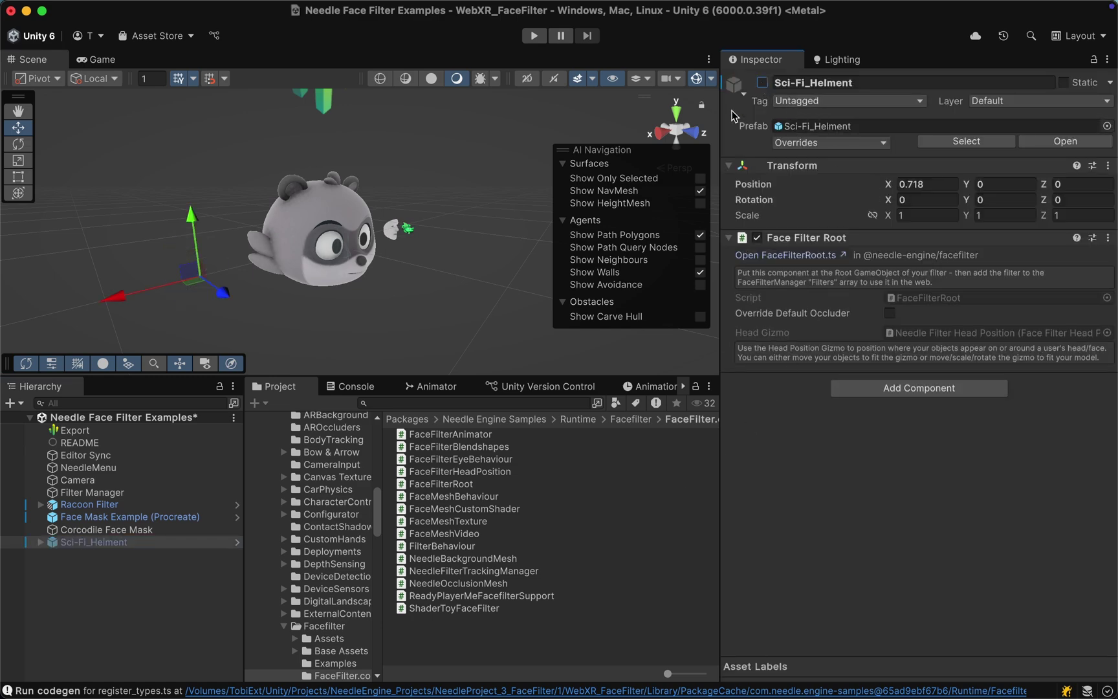
click(472, 284)
key(super+s)
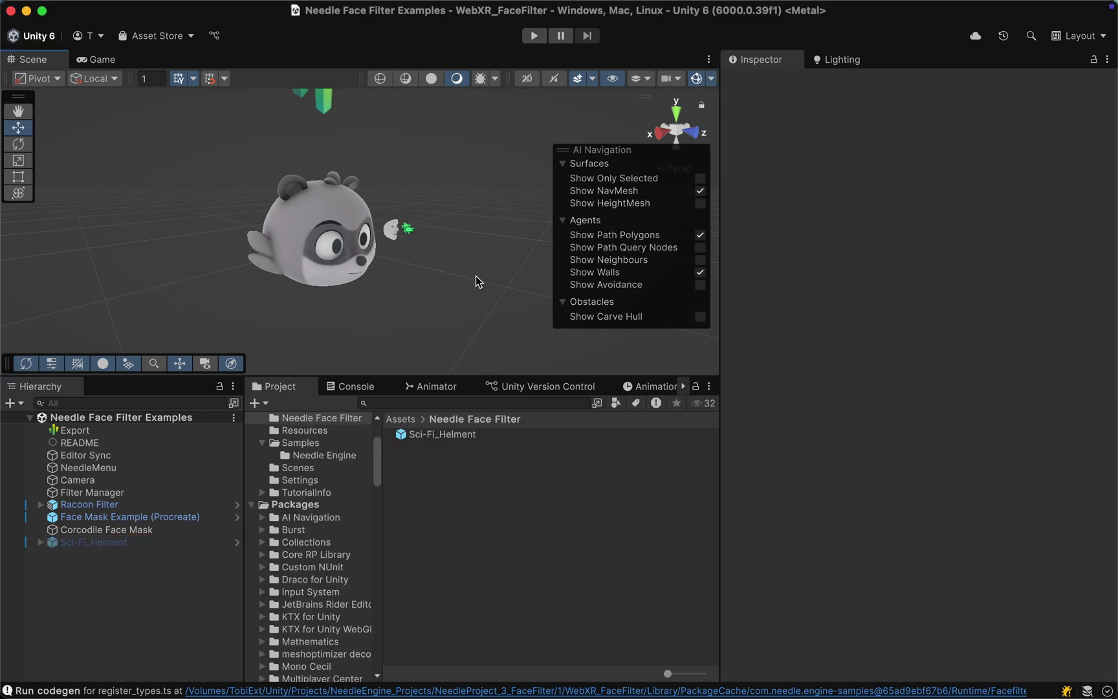
click(120, 442)
click(120, 430)
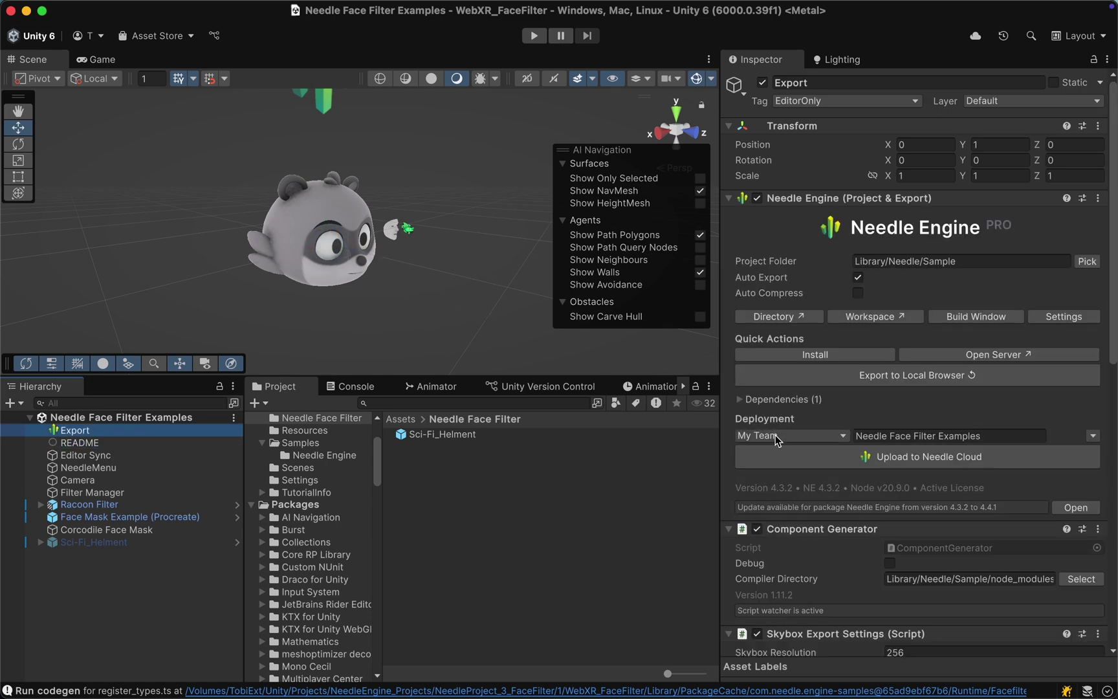
Upload the Needle Face Filter Examples project to Needle Cloud from the Export object's Needle Engine component
click(934, 463)
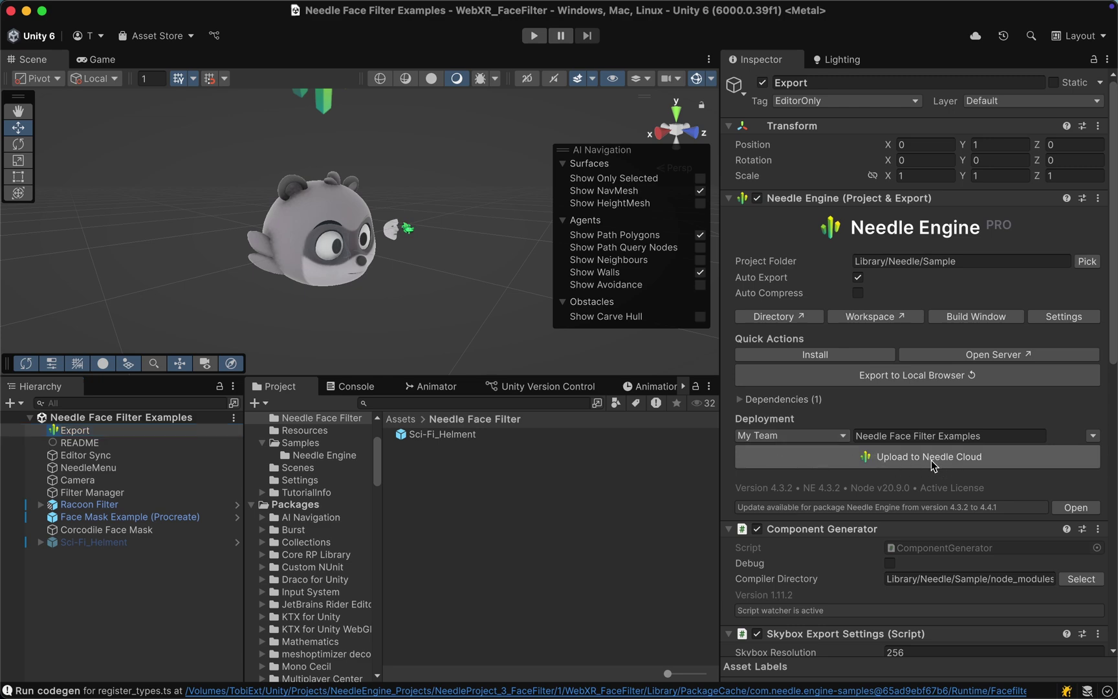